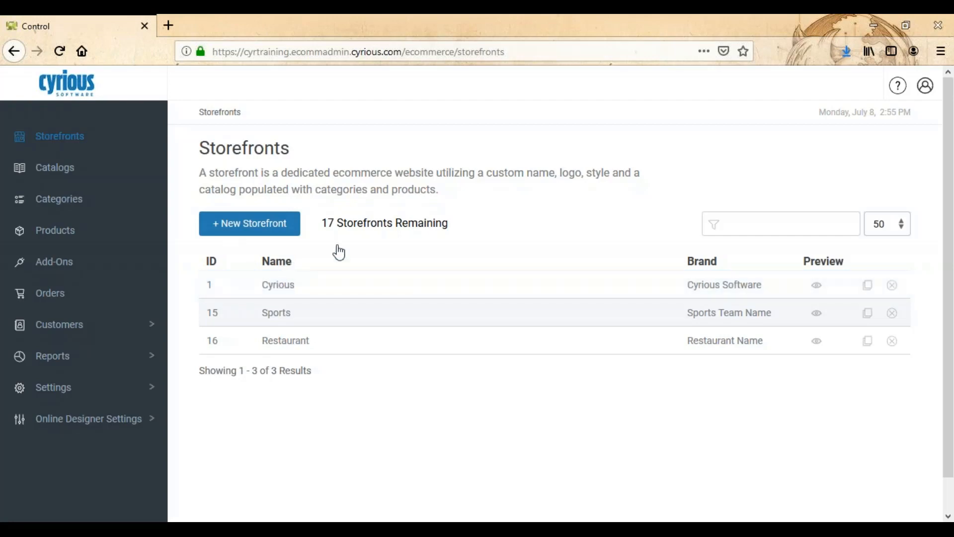
pyautogui.moveTo(321, 222); pyautogui.dragTo(461, 232)
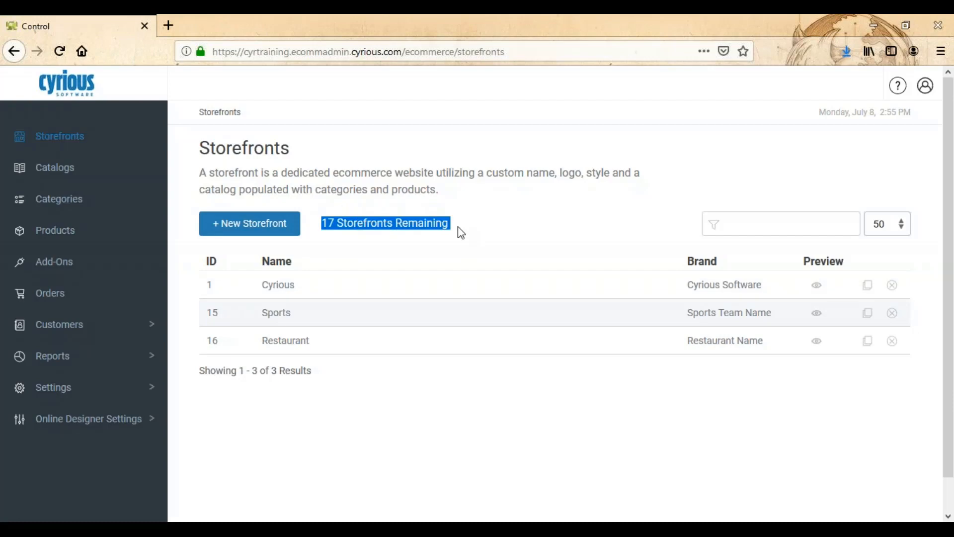
pyautogui.click(468, 230)
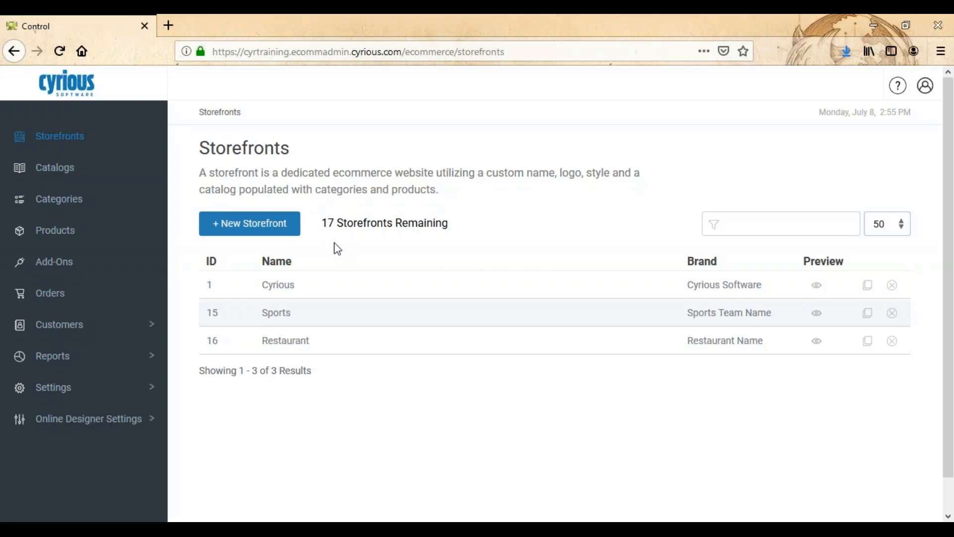
# Filter the storefront list by "cyrious" and clear the filter again.
pyautogui.click(766, 227)
pyautogui.write('cyrious')
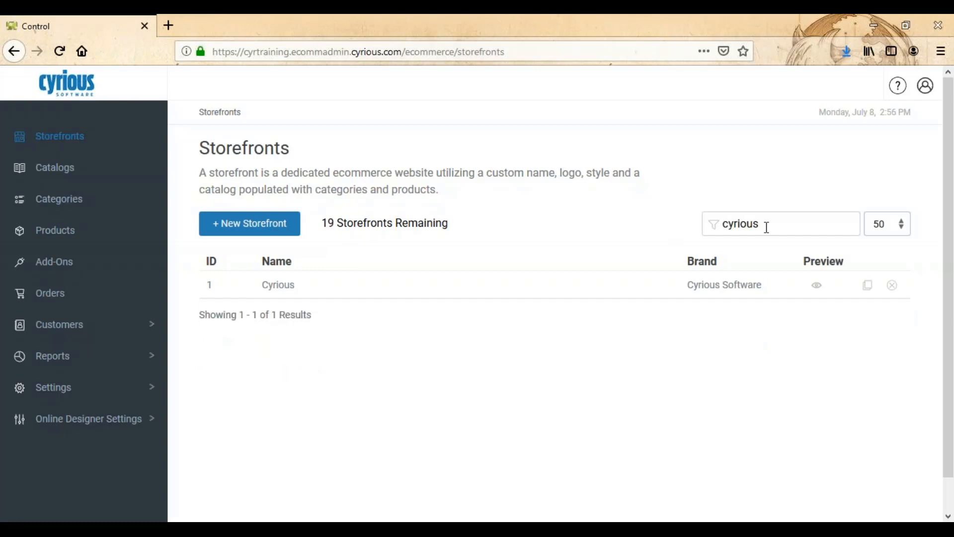
pyautogui.press('BackSpace')
pyautogui.press('BackSpace')
pyautogui.press('BackSpace')
pyautogui.press('BackSpace')
pyautogui.press('BackSpace')
pyautogui.press('BackSpace')
pyautogui.press('BackSpace')
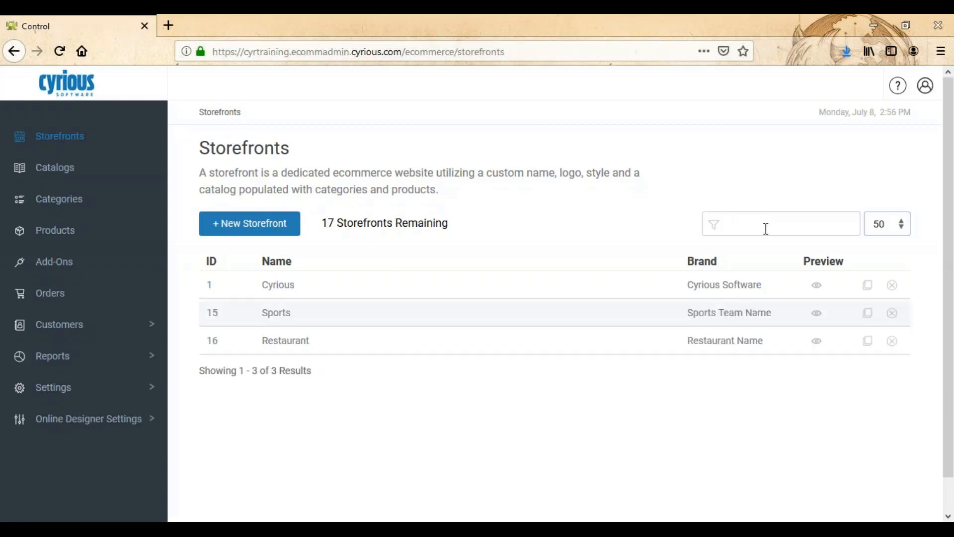
pyautogui.click(267, 313)
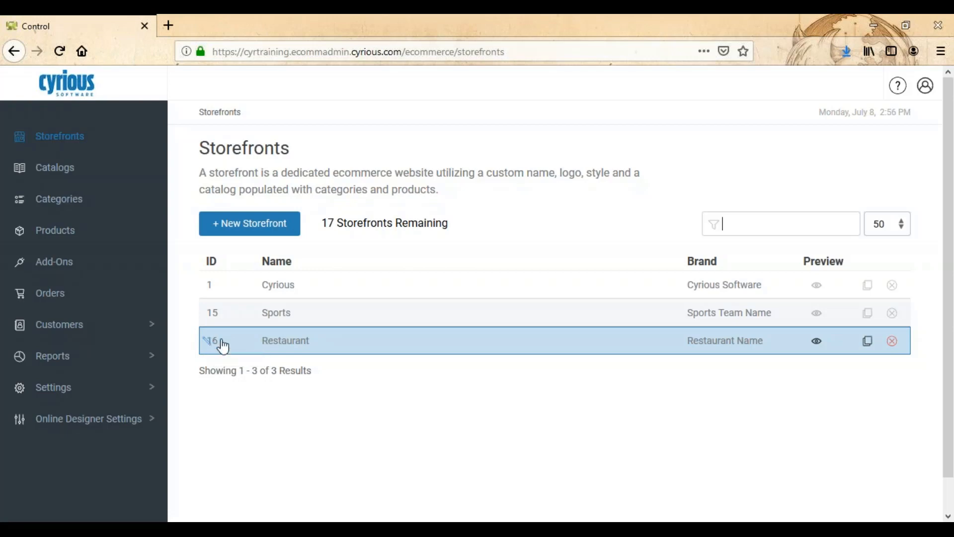
pyautogui.click(896, 93)
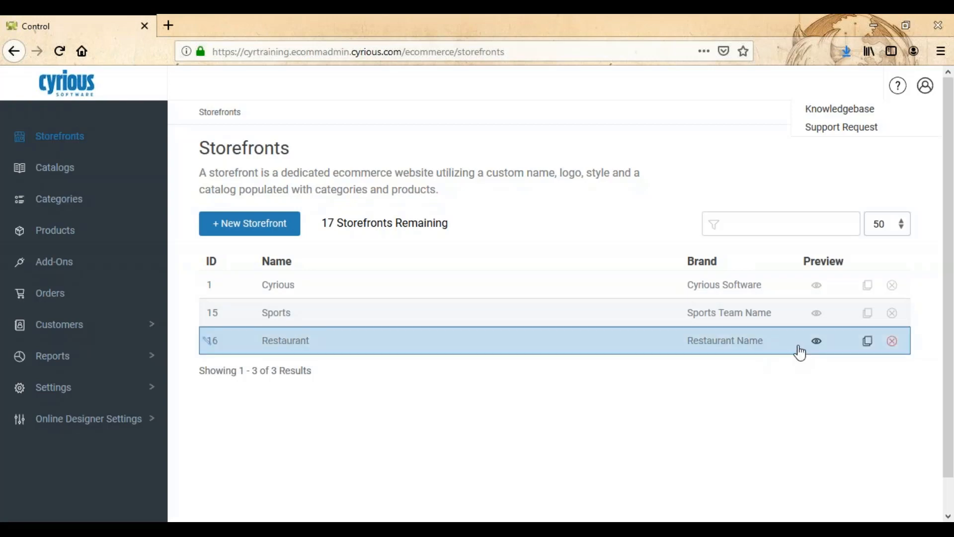
# Preview the Cyrious storefront and look over its featured categories and featured products.
pyautogui.click(817, 285)
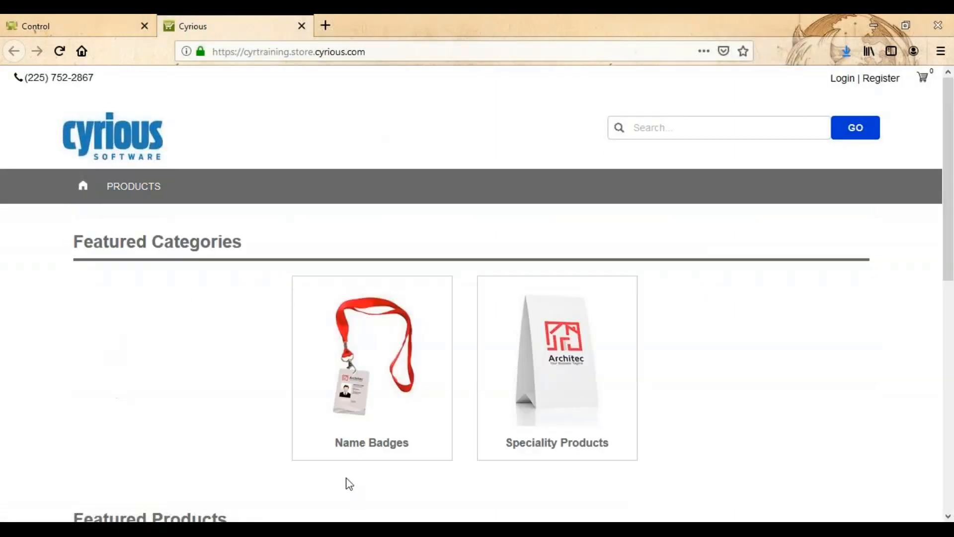
pyautogui.scroll(-10, 172, 333)
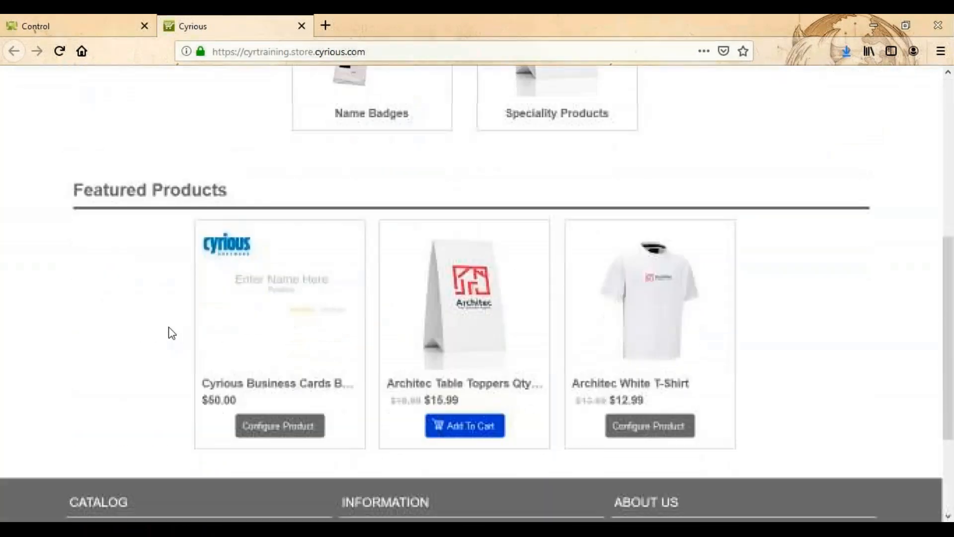
pyautogui.scroll(10, 169, 328)
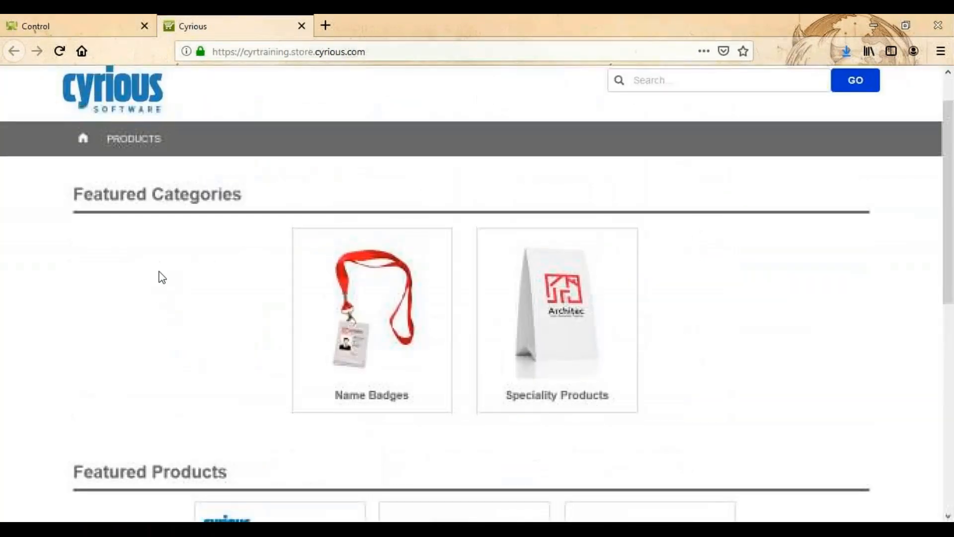
# Return to the storefront list and try to delete the Cyrious storefront, dismissing the support notice.
pyautogui.click(100, 26)
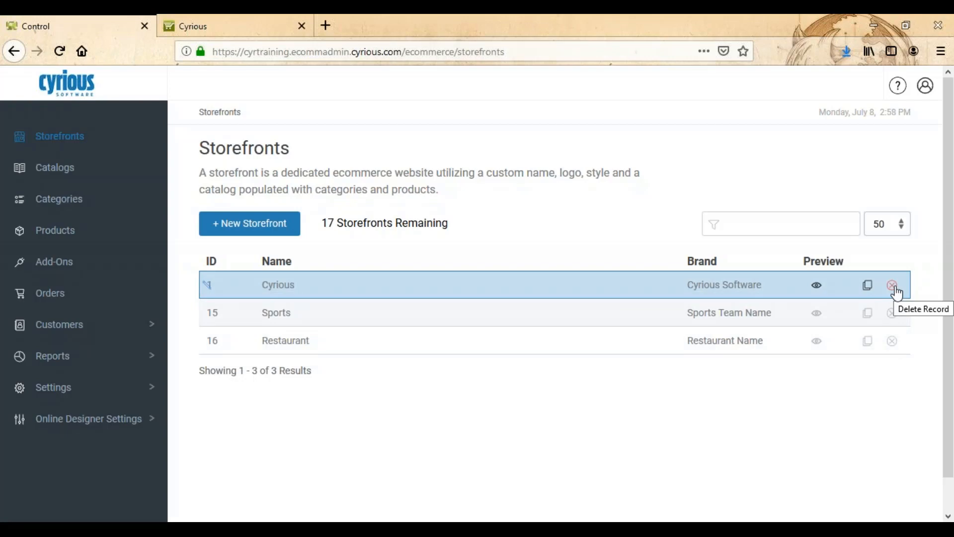
pyautogui.click(893, 286)
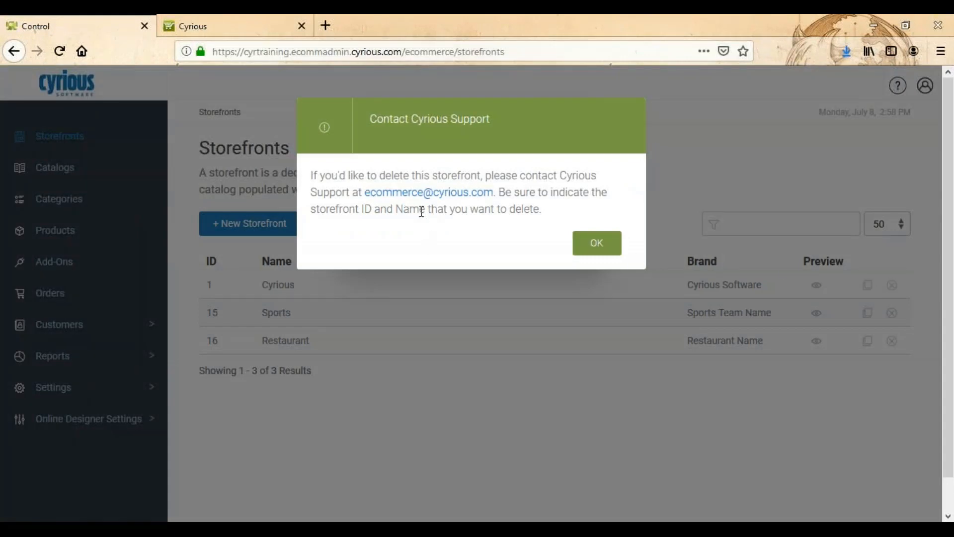
pyautogui.click(607, 252)
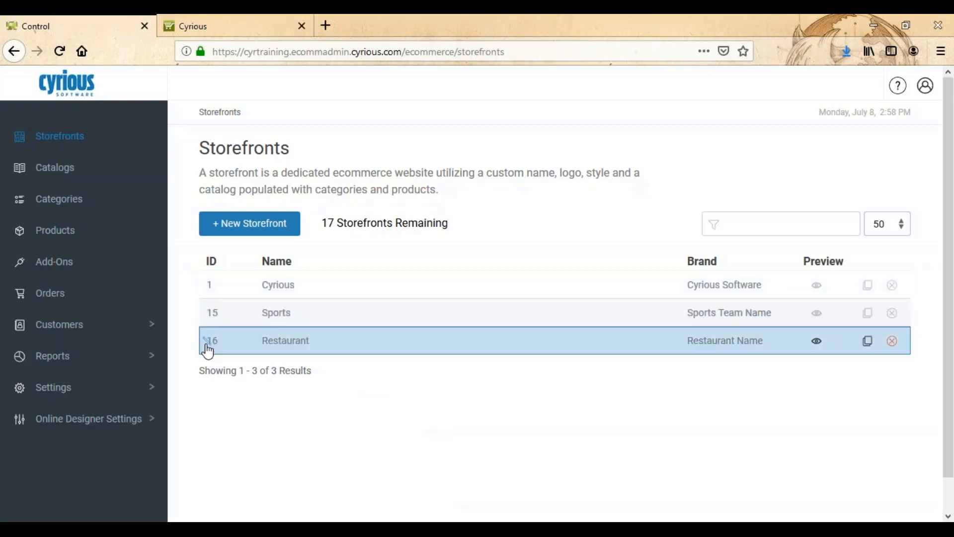
# Open the Cyrious storefront's general settings and read the help for Store Name, Brand Name and Store Tagline.
pyautogui.click(208, 292)
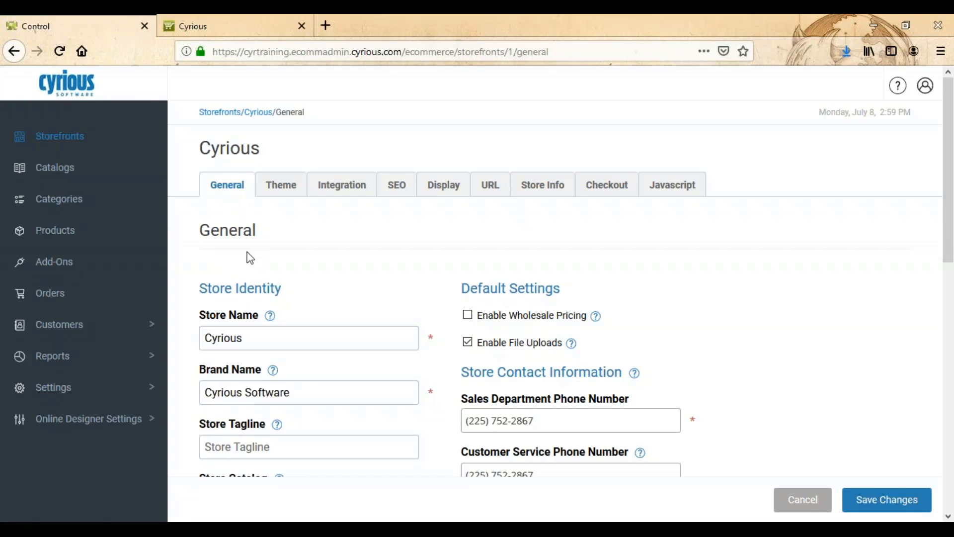
pyautogui.scroll(-3, 250, 258)
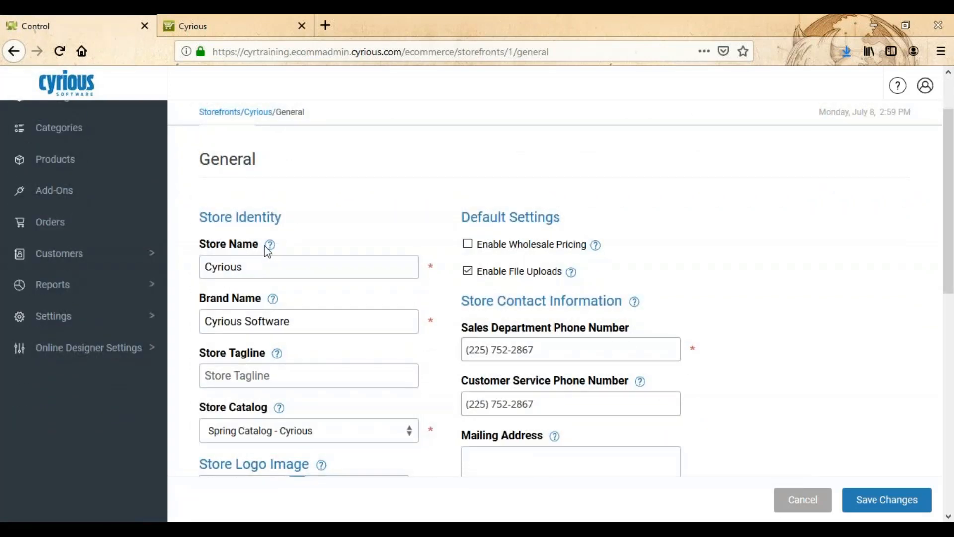
pyautogui.moveTo(273, 248)
pyautogui.moveTo(273, 305)
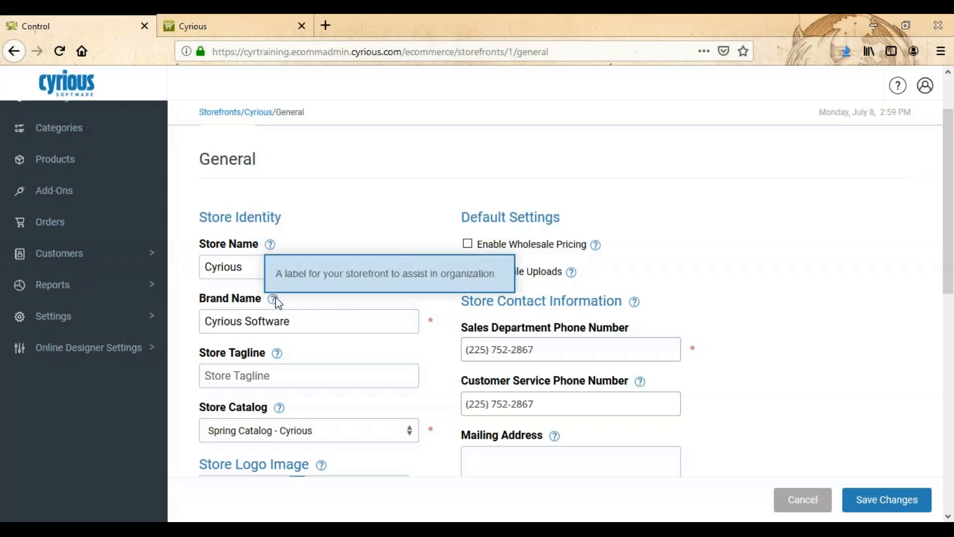
pyautogui.moveTo(280, 355)
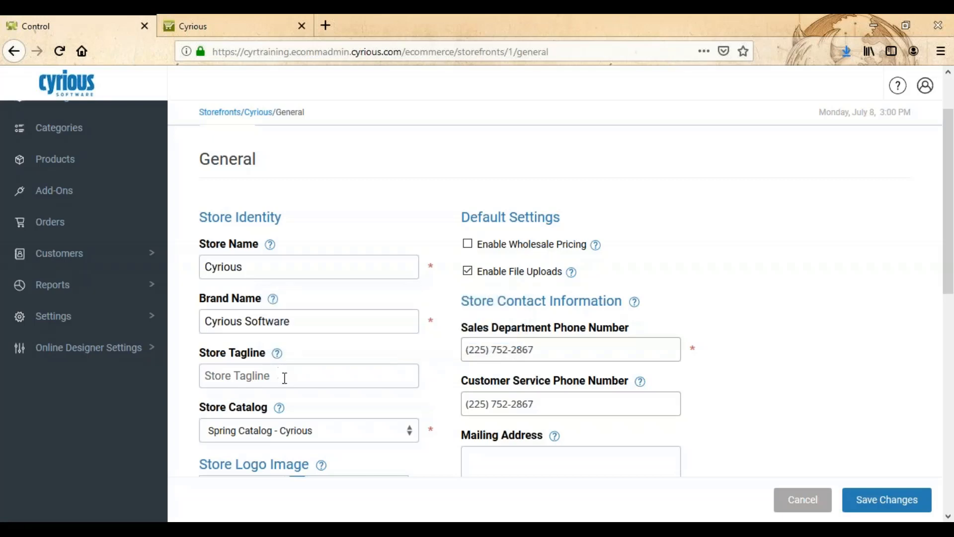
# Read the Store Catalog help and check which catalogs can be assigned to the storefront.
pyautogui.scroll(-2, 284, 378)
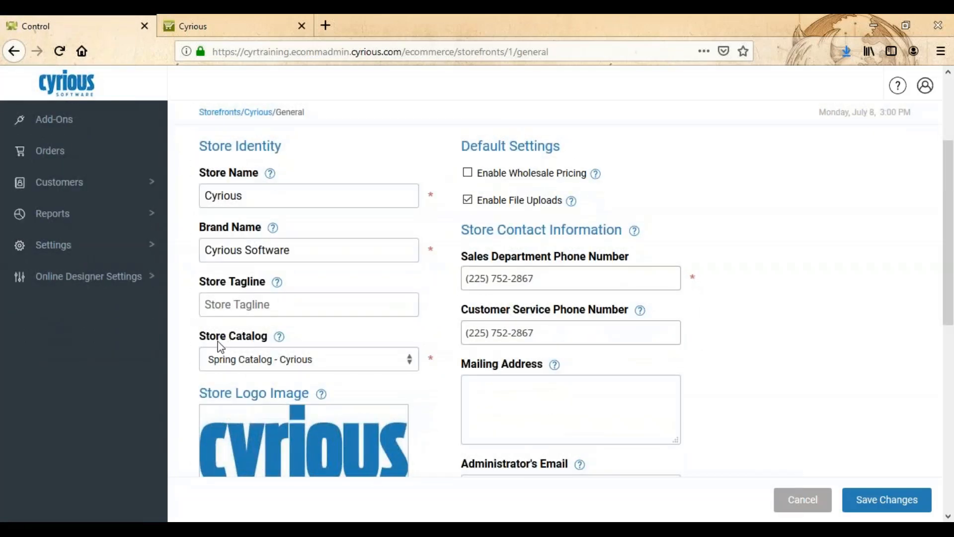
pyautogui.moveTo(279, 337)
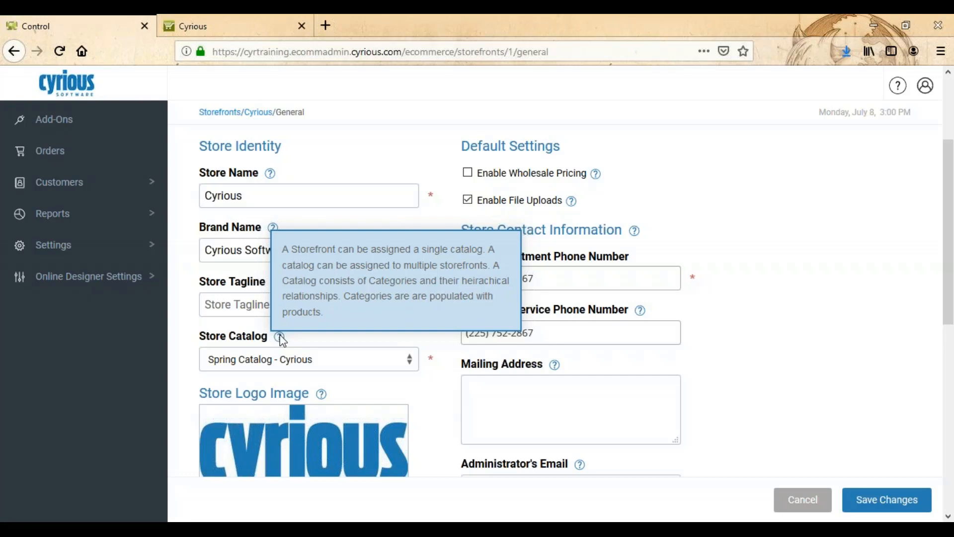
pyautogui.click(412, 365)
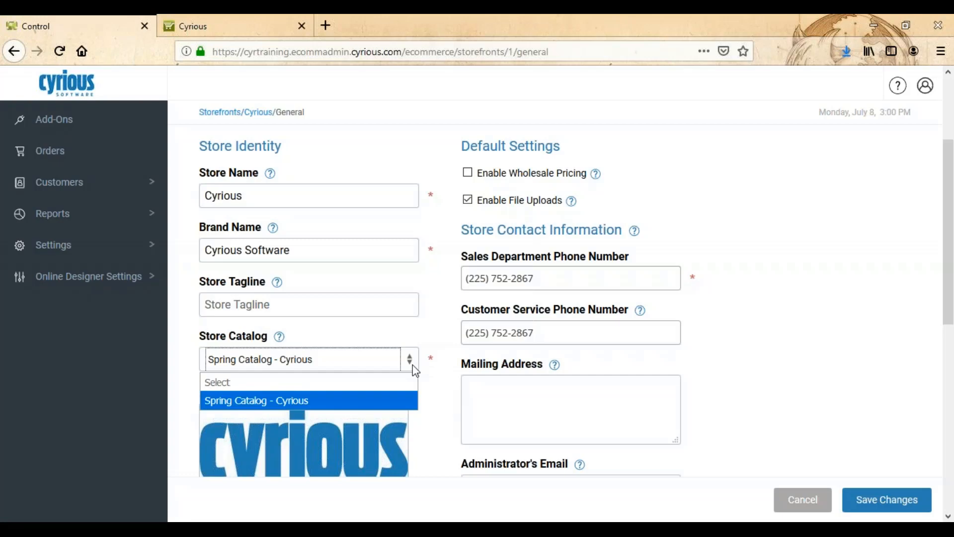
pyautogui.click(374, 343)
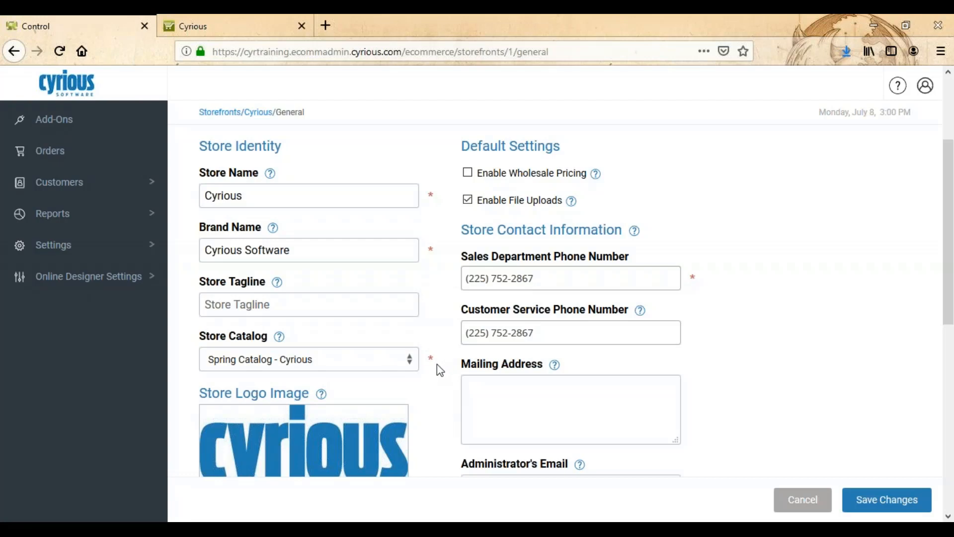
# Compare the Store Logo Image setting with the logo on the live storefront and read the setting's help.
pyautogui.scroll(-3, 437, 365)
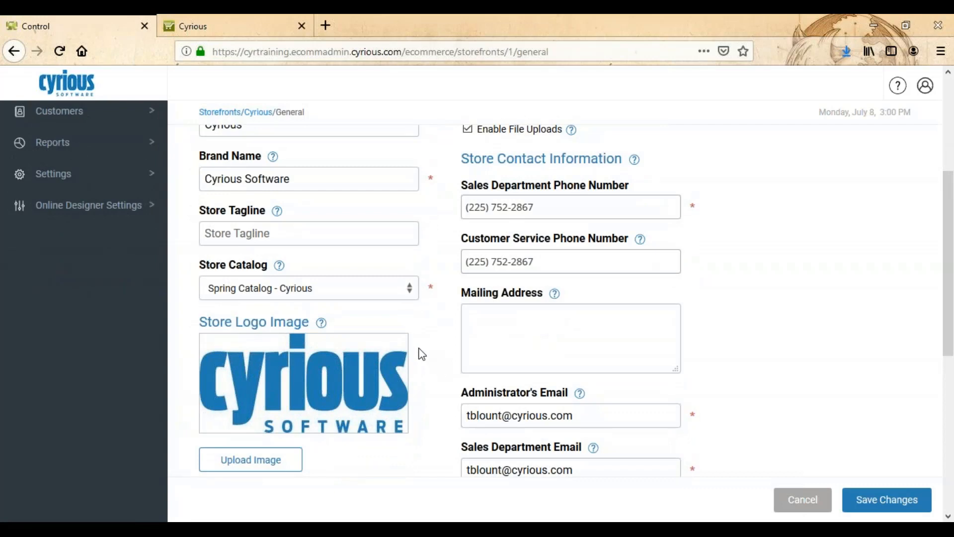
pyautogui.scroll(-3, 421, 354)
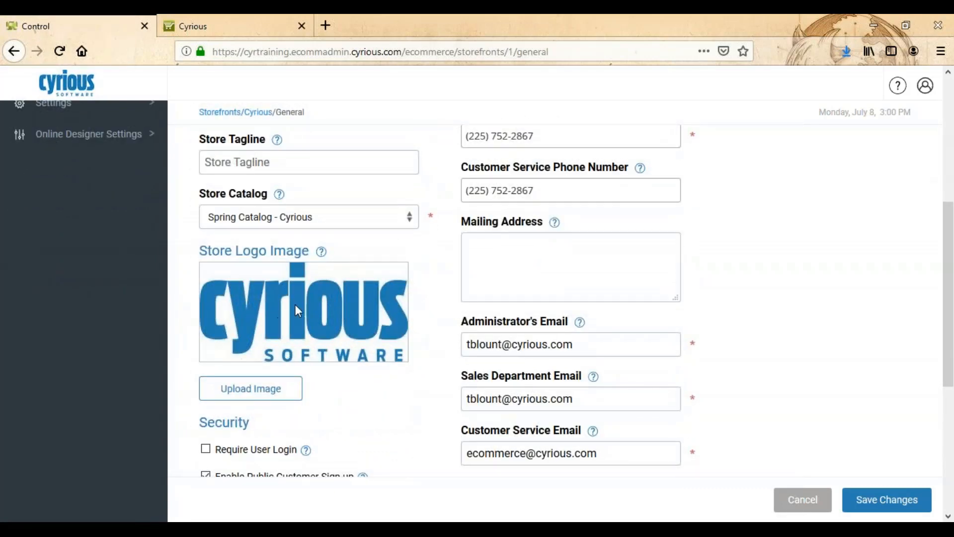
pyautogui.click(223, 32)
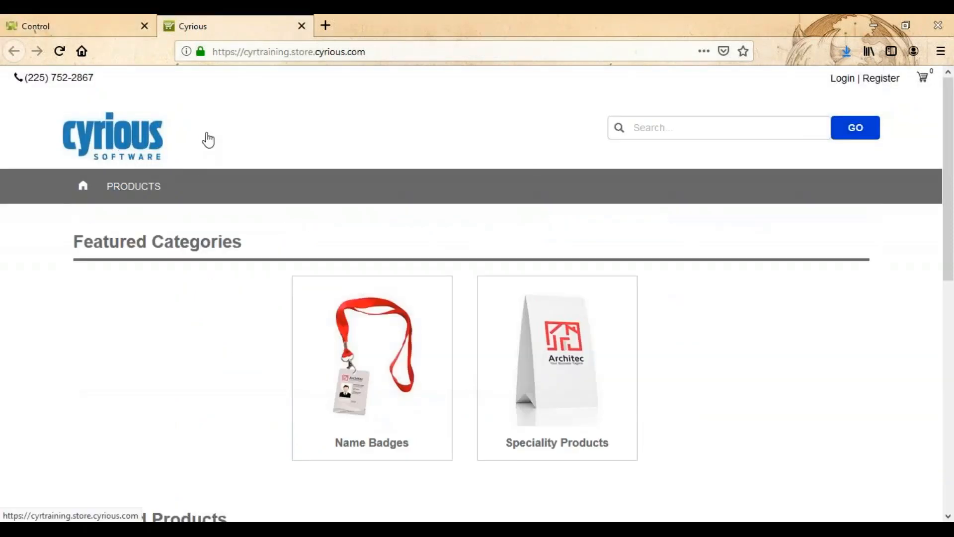
pyautogui.click(64, 26)
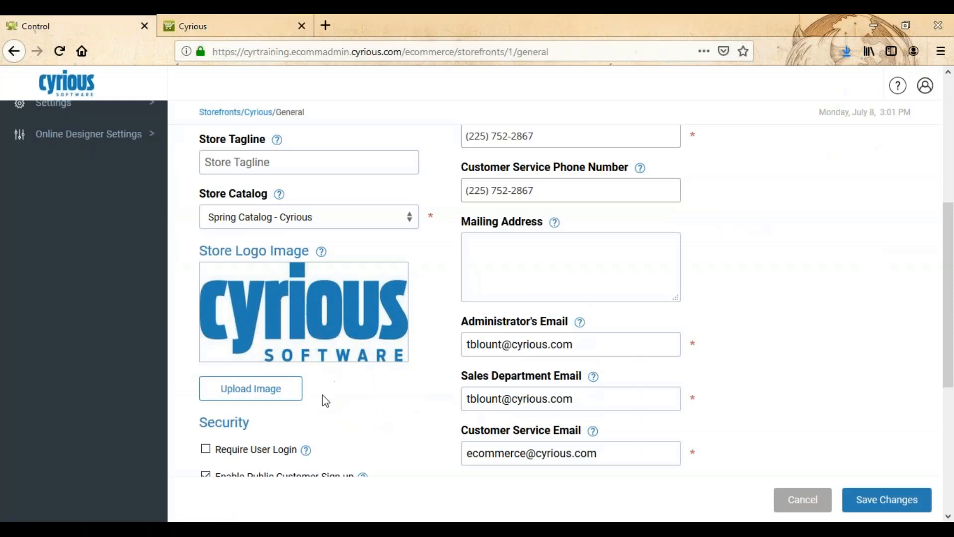
pyautogui.moveTo(321, 252)
# Review the storefront's Security settings, look over the public home page and open its customer login page.
pyautogui.scroll(-3, 376, 411)
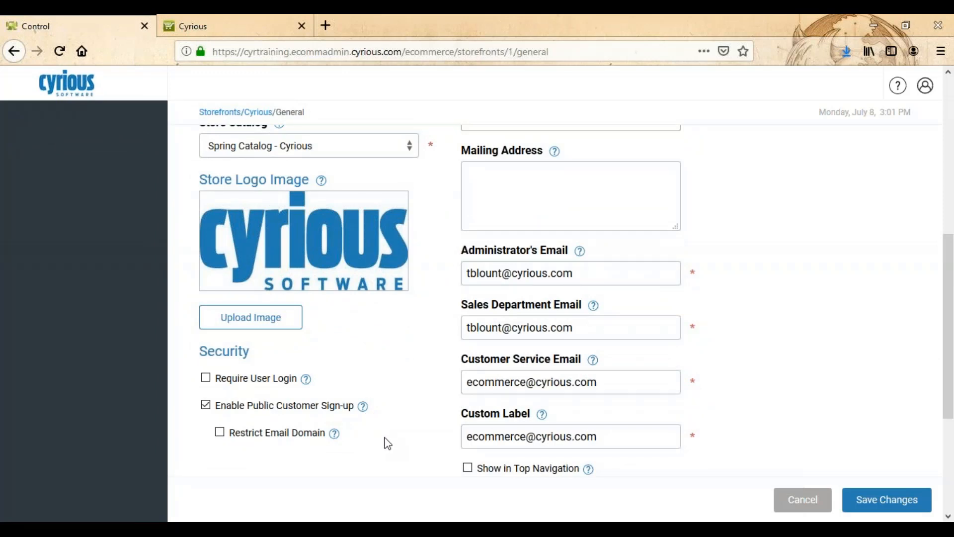
pyautogui.scroll(-3, 387, 443)
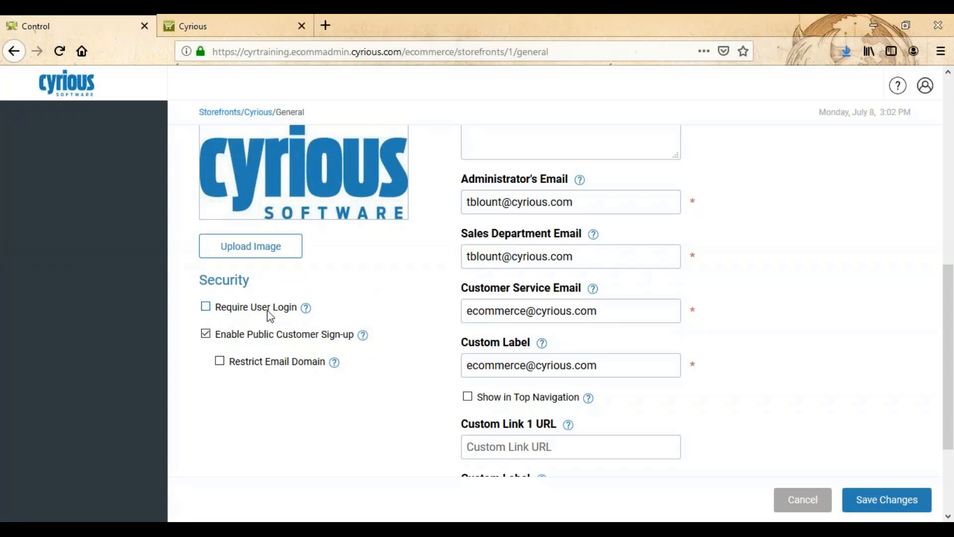
pyautogui.click(231, 35)
pyautogui.scroll(-6, 688, 387)
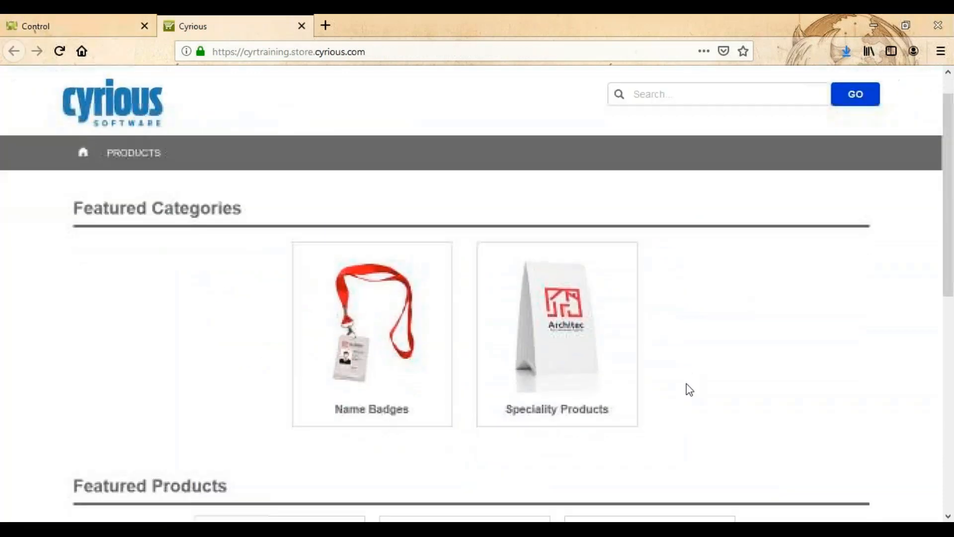
pyautogui.scroll(6, 687, 383)
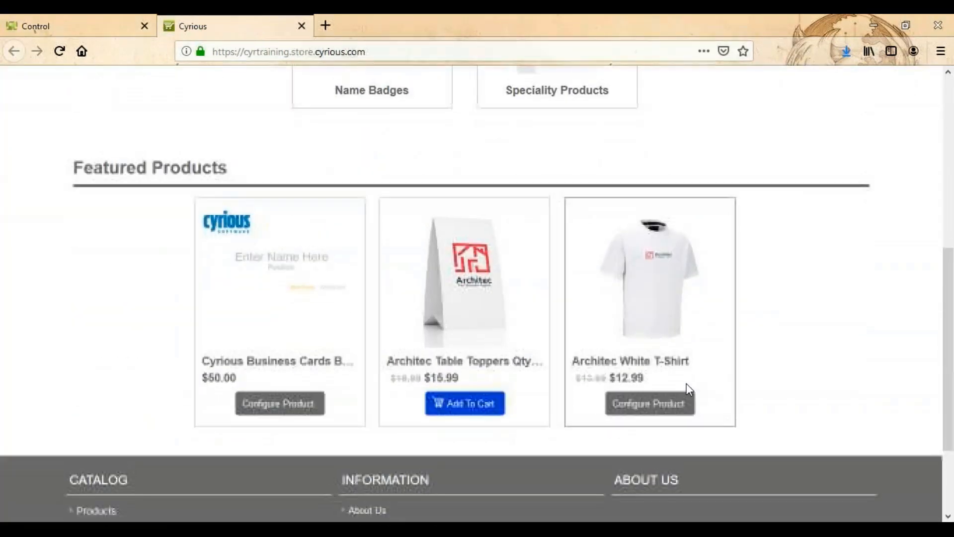
pyautogui.click(845, 80)
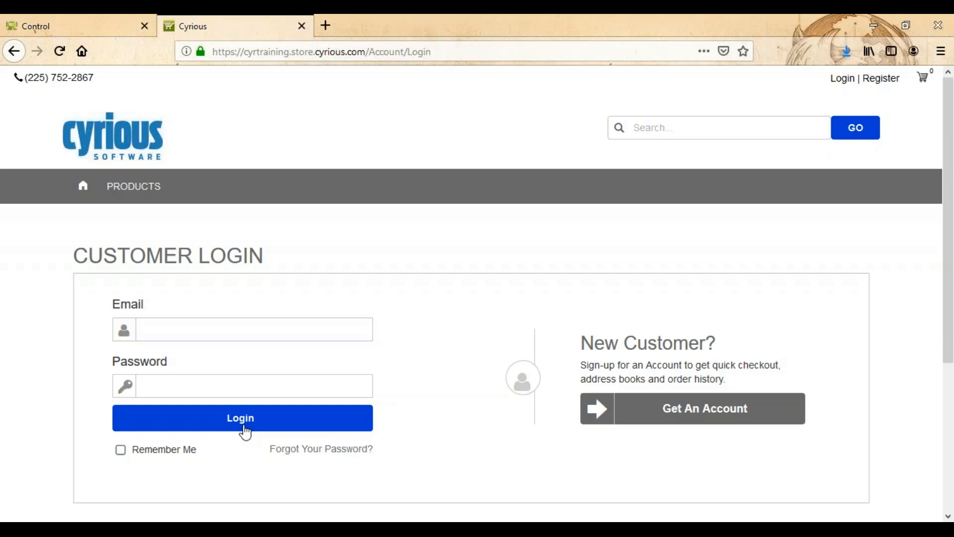
# Return to the Security settings and read the help for Enable Public Customer Sign-up and Restrict Email Domain.
pyautogui.click(80, 23)
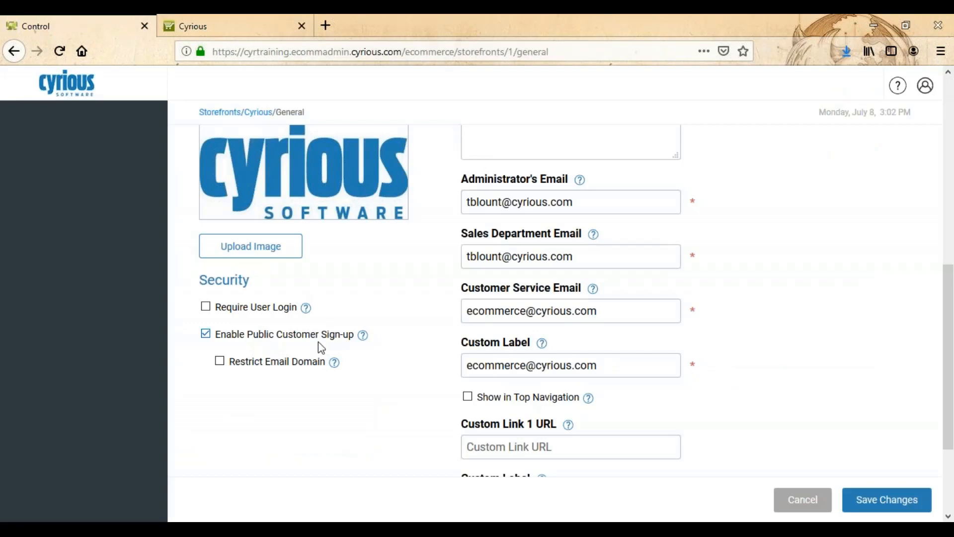
pyautogui.moveTo(366, 338)
pyautogui.moveTo(329, 365)
# Open the live storefront's new customer registration form and examine its required fields.
pyautogui.click(276, 21)
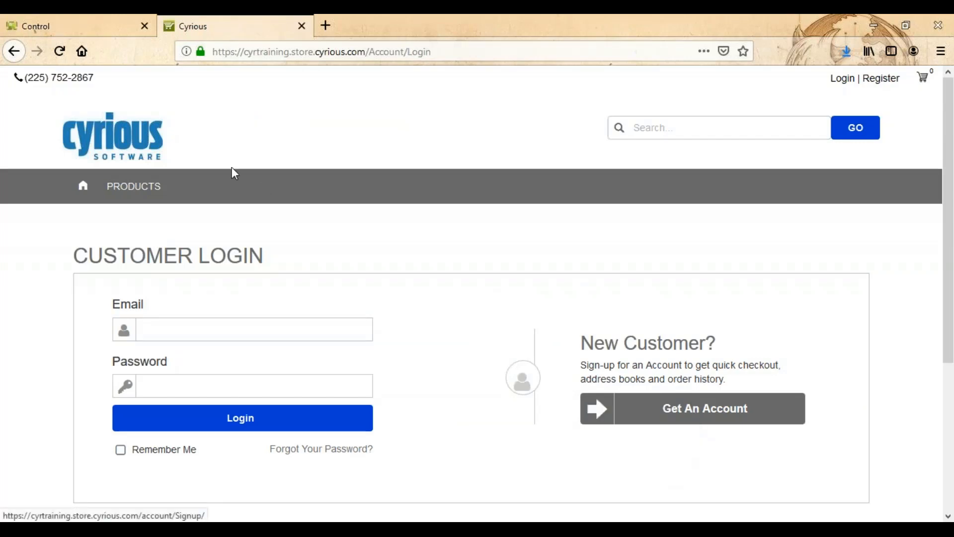
pyautogui.click(737, 421)
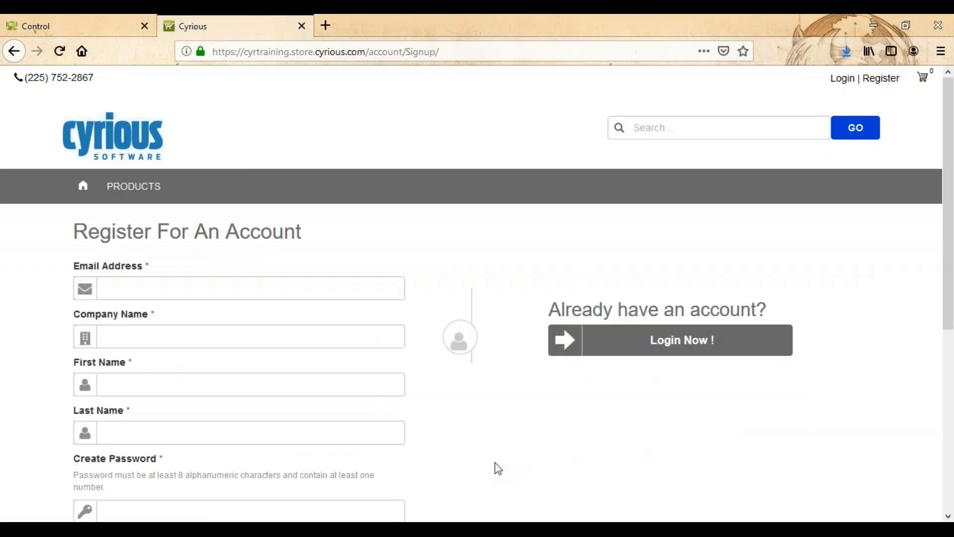
pyautogui.scroll(-3, 410, 454)
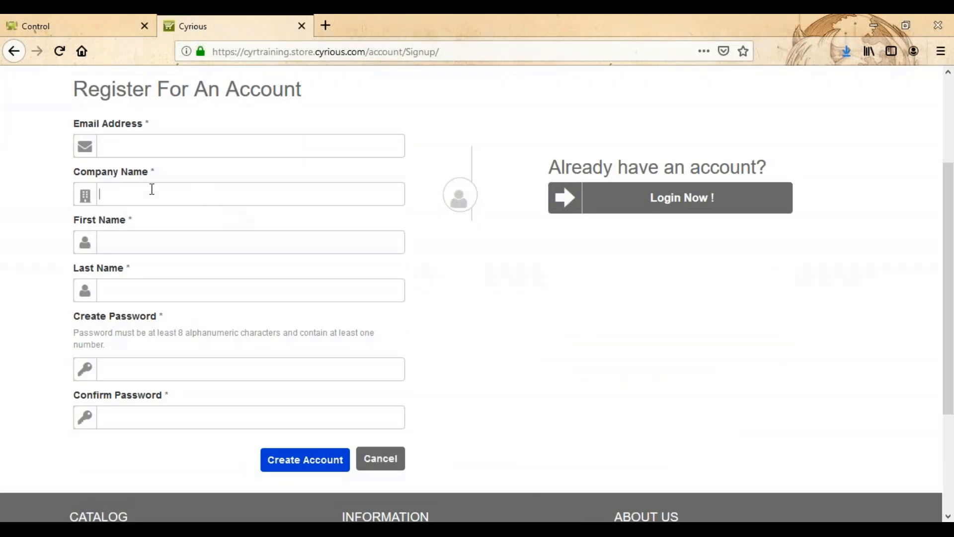
pyautogui.click(122, 190)
# Return to the storefront's general settings and enable Restrict Email Domain under public customer sign-up.
pyautogui.click(96, 28)
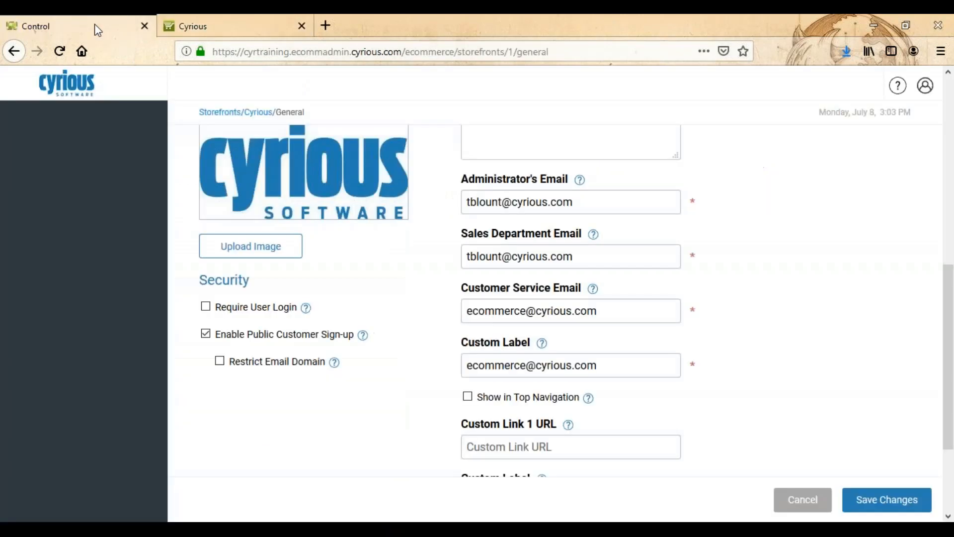
pyautogui.click(220, 362)
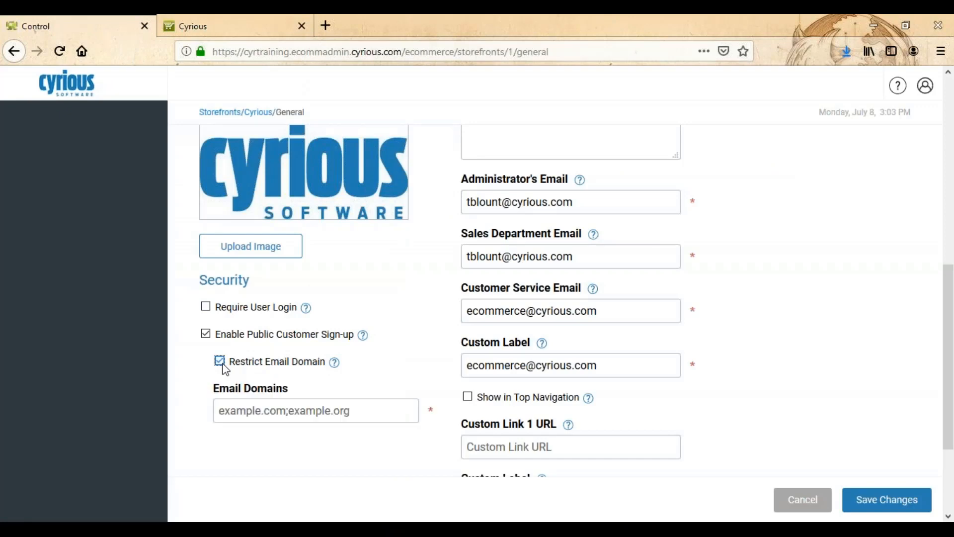
# Set the allowed email domains for customer sign-up to cyrious.com;cyrious.net, separated by a semicolon without a space.
pyautogui.click(224, 407)
pyautogui.write('cyriou')
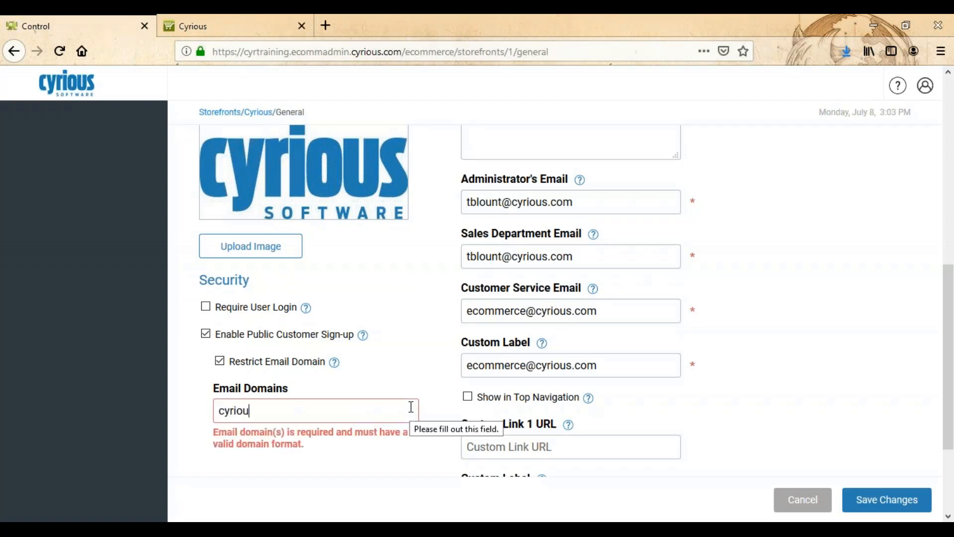
pyautogui.write('s.com')
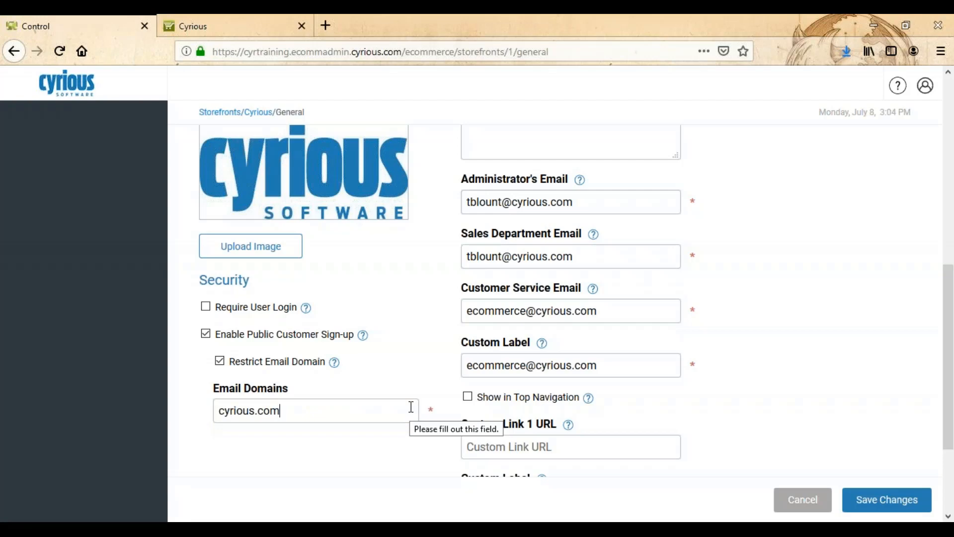
pyautogui.write('; cyrio')
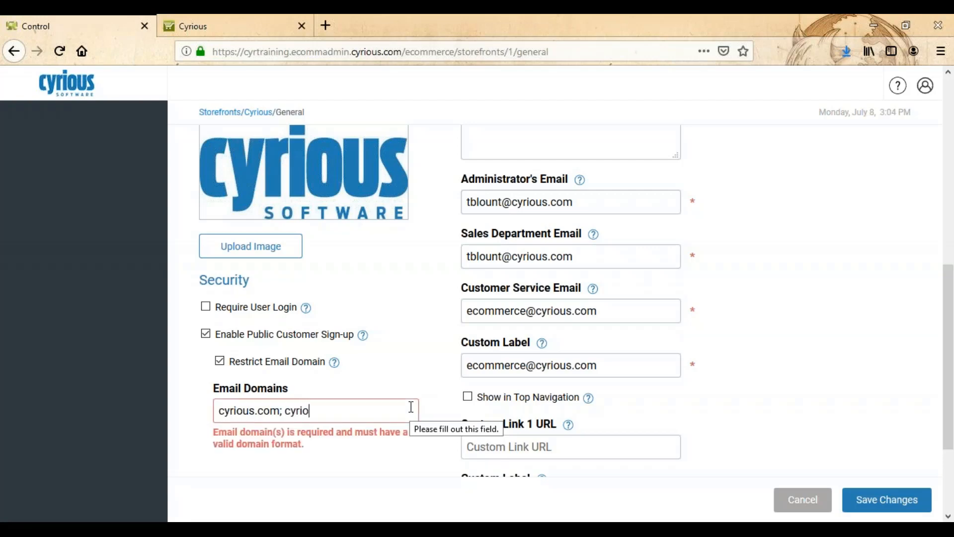
pyautogui.write('us.net')
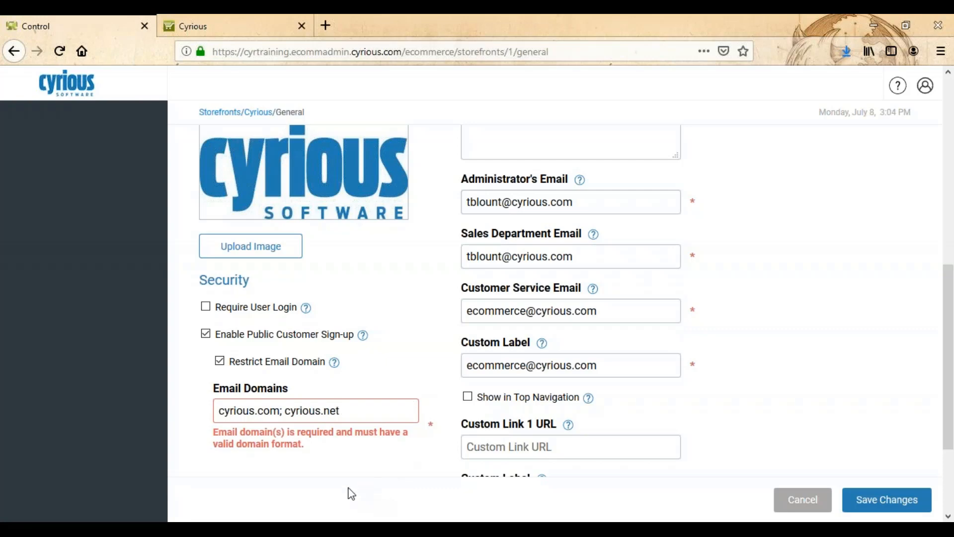
pyautogui.click(287, 412)
pyautogui.press('BackSpace')
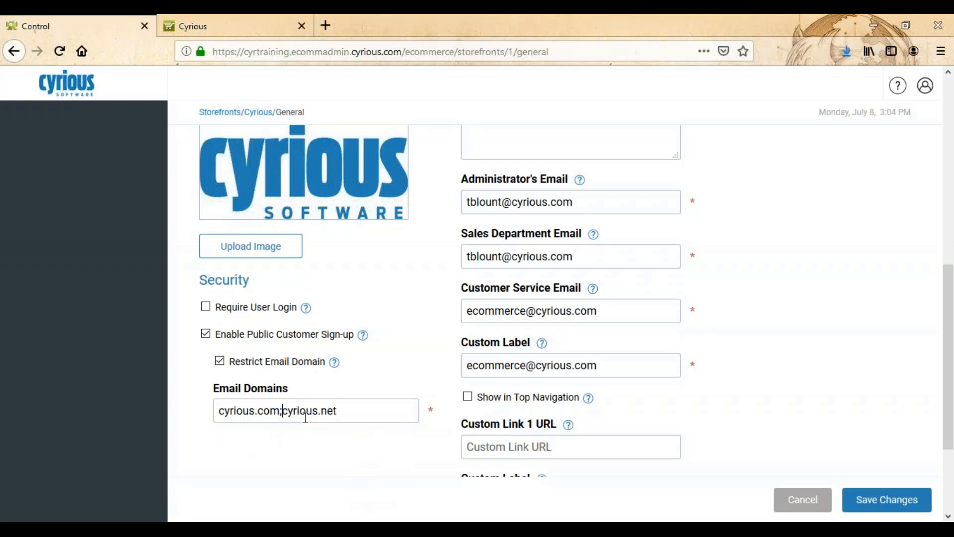
# Clear the Email Domains entry and disable Restrict Email Domain.
pyautogui.click(351, 411)
pyautogui.hotkey('ctrl', 'a')
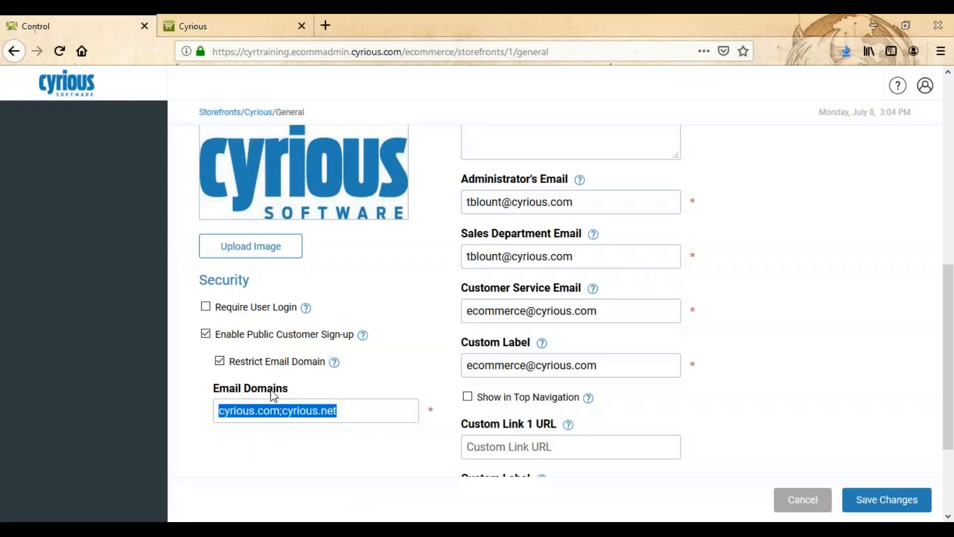
pyautogui.press('BackSpace')
pyautogui.click(218, 362)
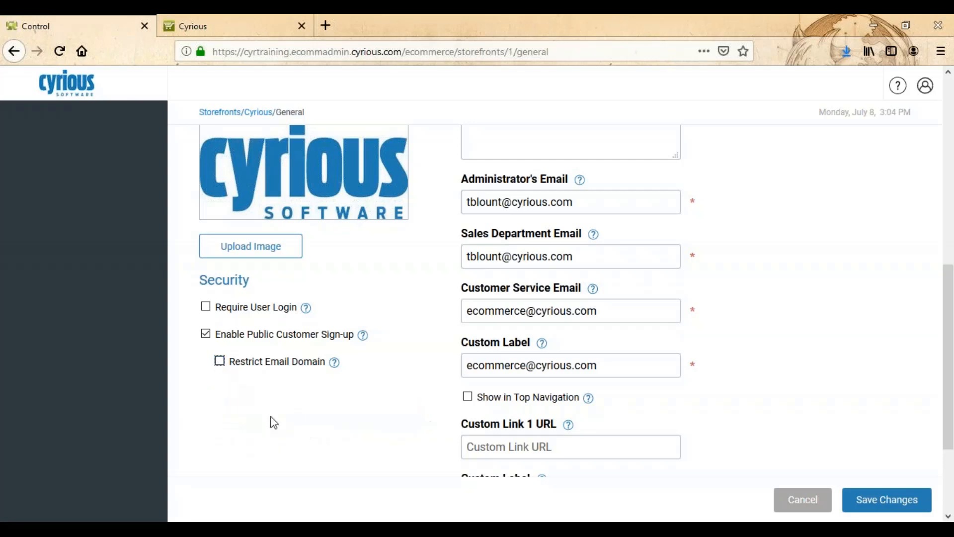
# Review the storefront's Default Settings and the sales and customer service phone numbers under Store Contact Information.
pyautogui.scroll(7, 383, 398)
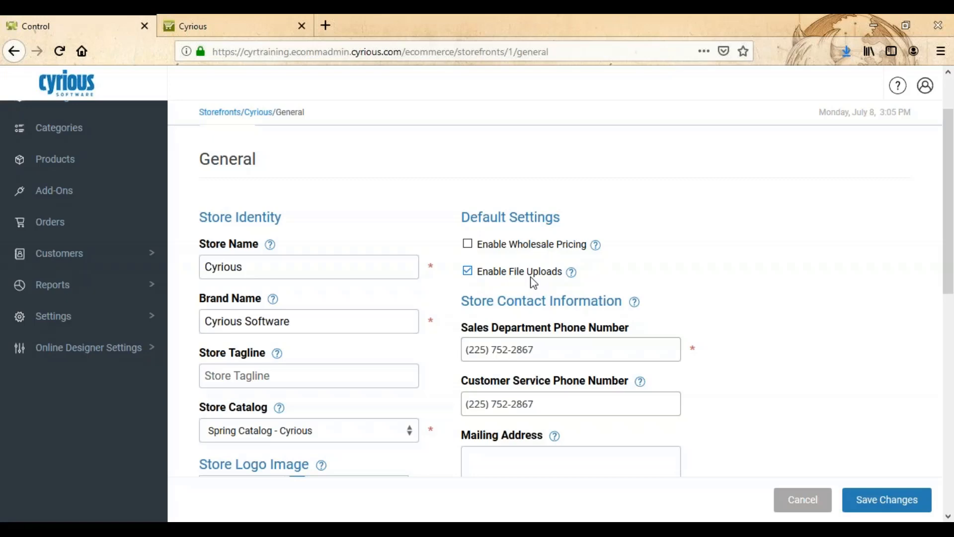
pyautogui.scroll(-3, 533, 283)
pyautogui.scroll(-3, 530, 278)
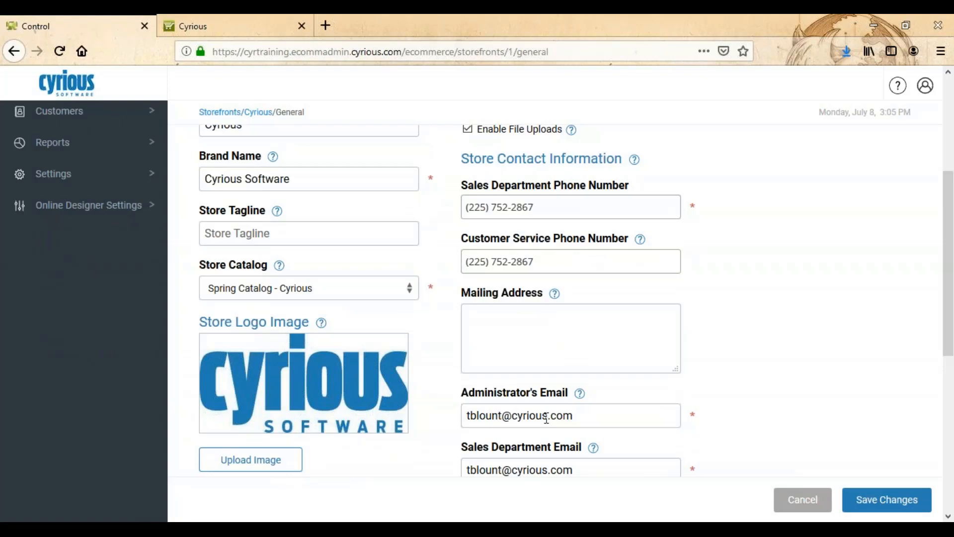
pyautogui.scroll(-2, 546, 418)
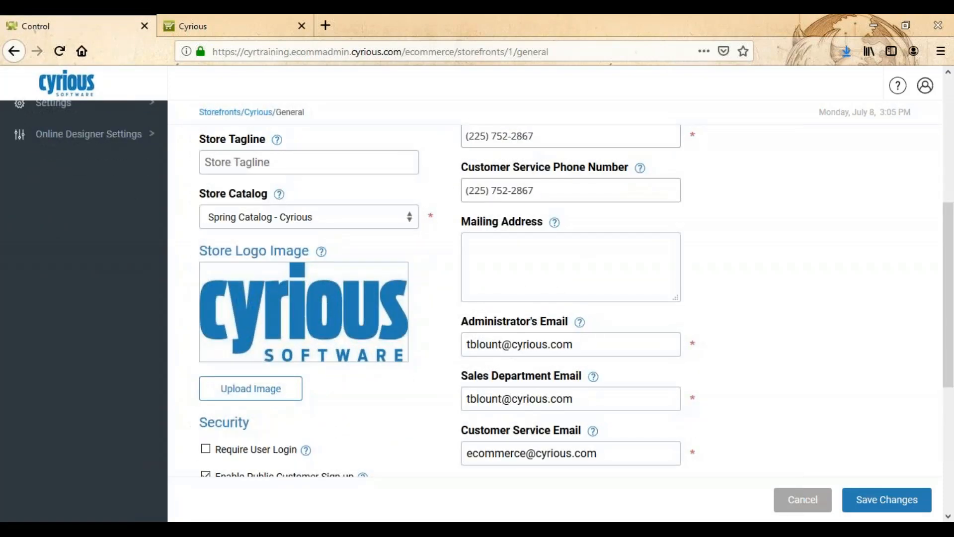
pyautogui.scroll(-2, 546, 418)
pyautogui.scroll(3, 553, 357)
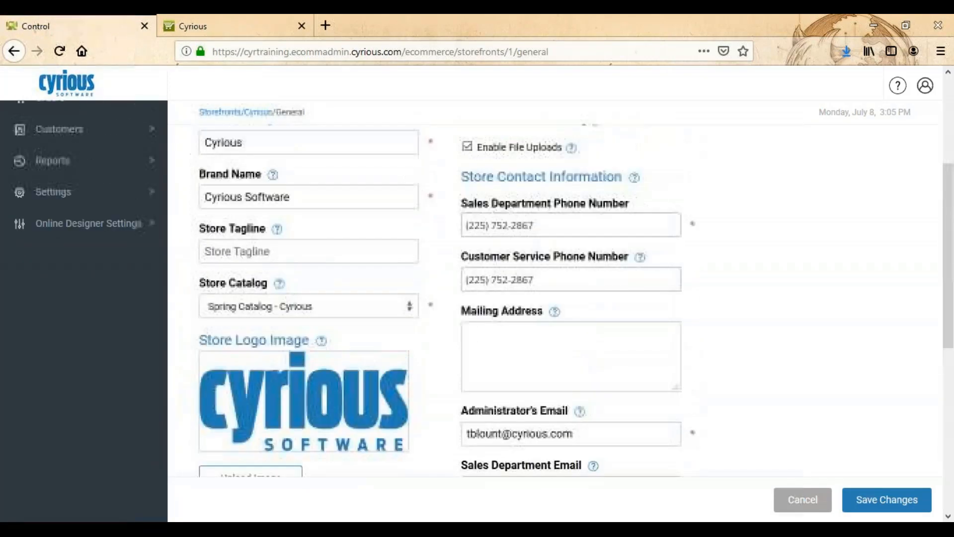
pyautogui.moveTo(555, 277); pyautogui.dragTo(424, 287)
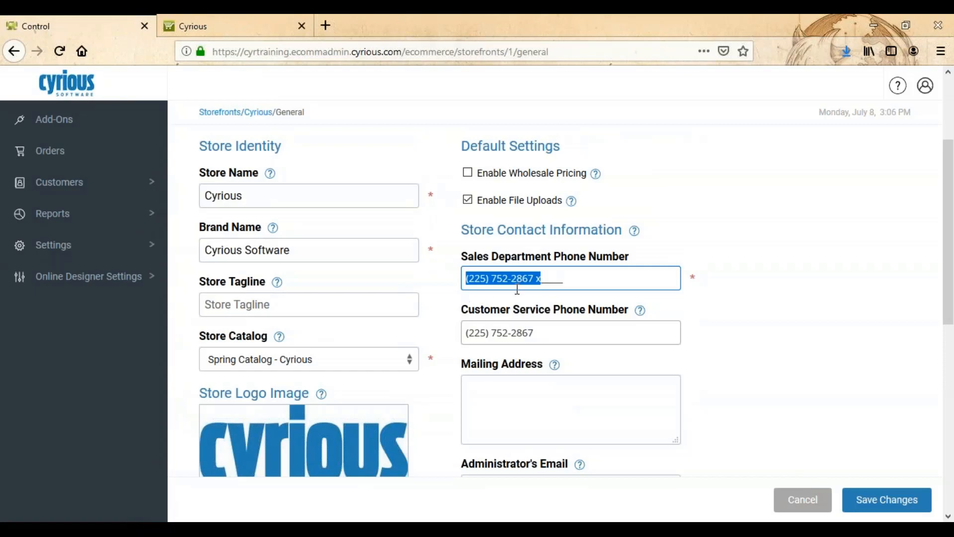
# Examine the administrator, sales and customer service email fields and the custom label and link options in the general settings.
pyautogui.scroll(-3, 517, 288)
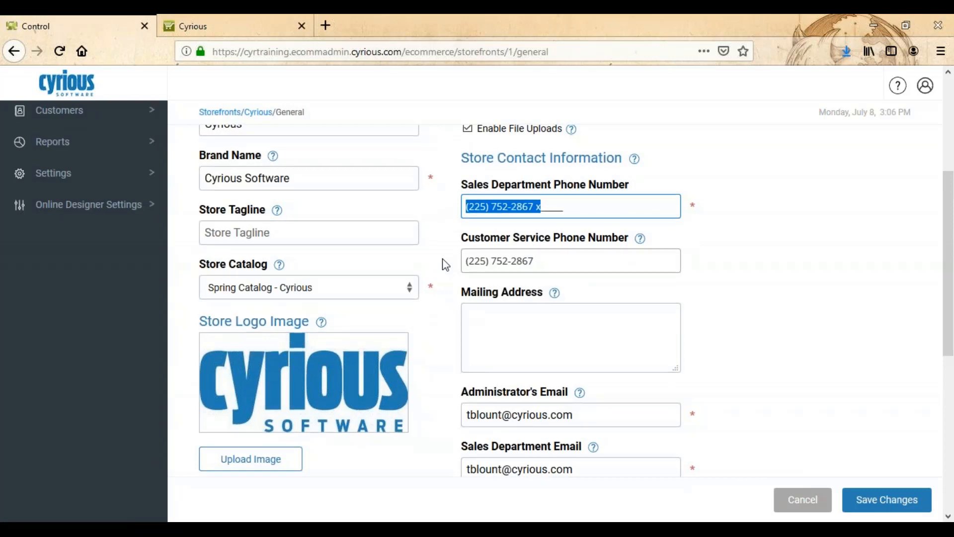
pyautogui.scroll(-6, 442, 264)
pyautogui.moveTo(601, 329); pyautogui.dragTo(472, 330)
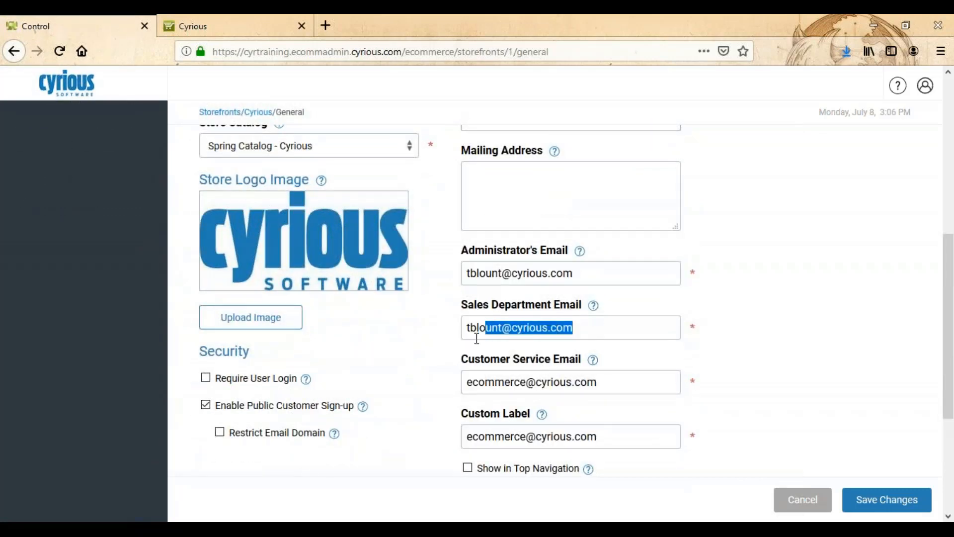
pyautogui.click(452, 358)
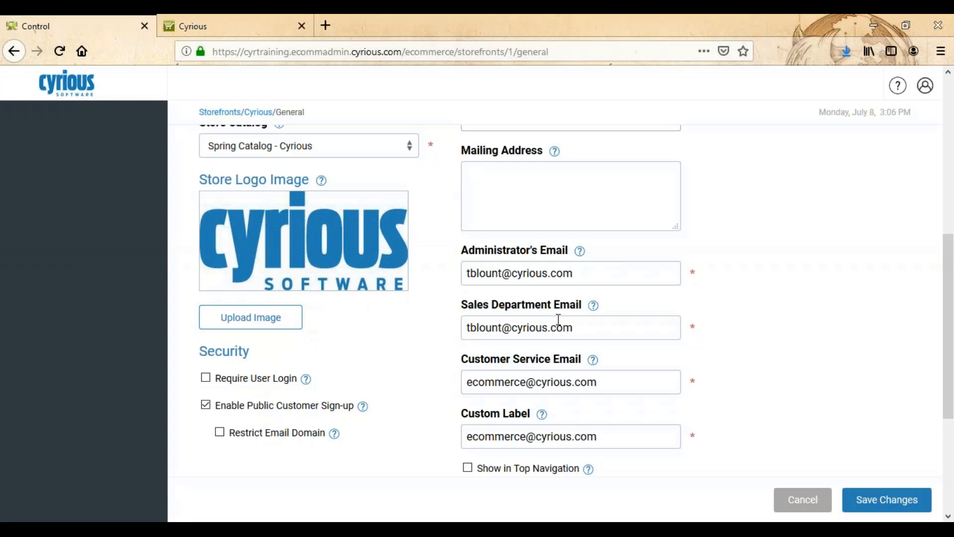
pyautogui.moveTo(607, 380); pyautogui.dragTo(420, 410)
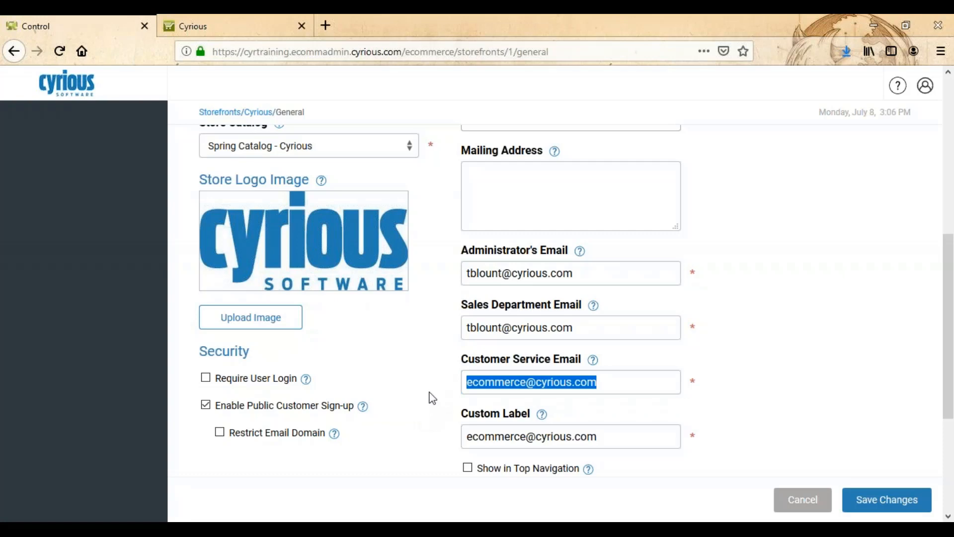
pyautogui.scroll(-2, 432, 398)
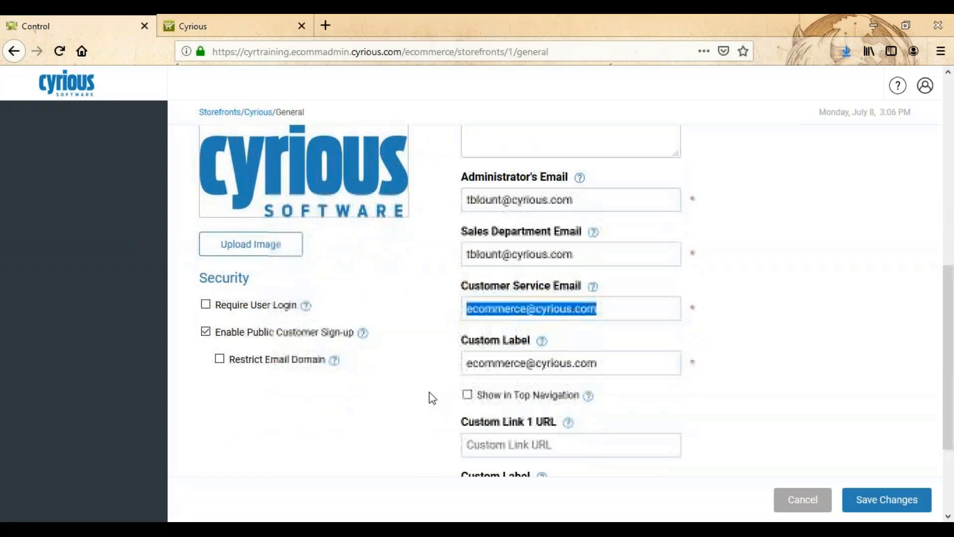
pyautogui.scroll(-2, 432, 397)
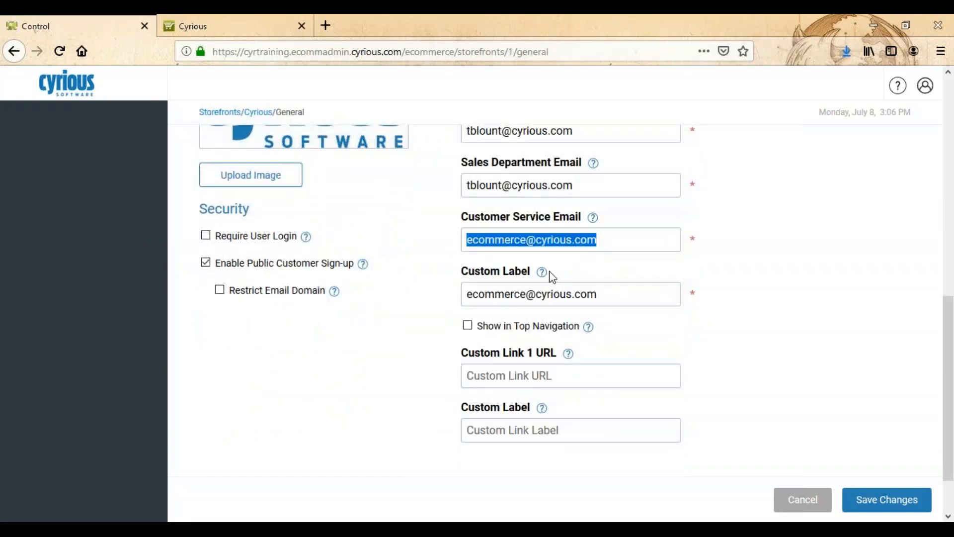
pyautogui.moveTo(546, 276)
pyautogui.moveTo(547, 415)
pyautogui.scroll(3, 371, 456)
pyautogui.scroll(8, 371, 453)
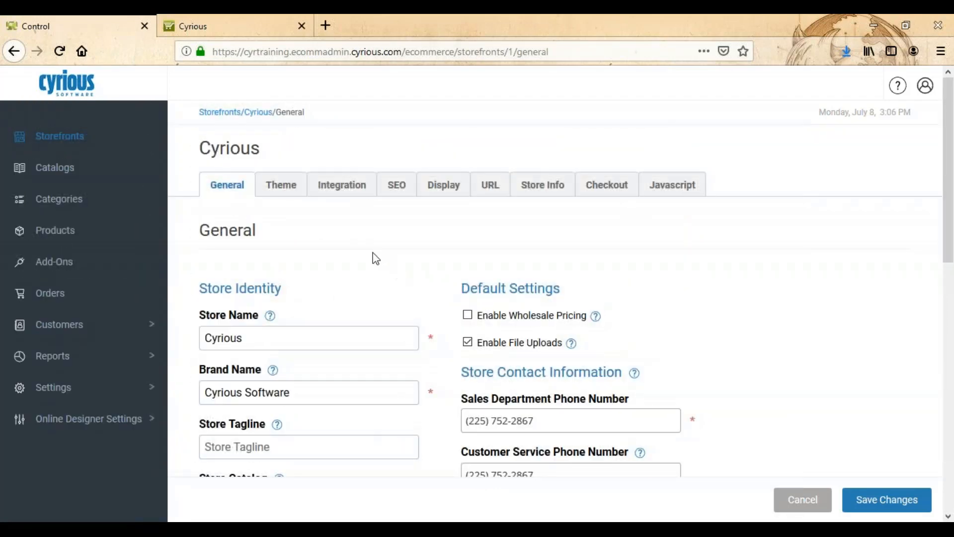
# Open the storefront's Theme settings, discarding the unsaved general changes, and look at the Font Family and Font Size choices.
pyautogui.click(281, 188)
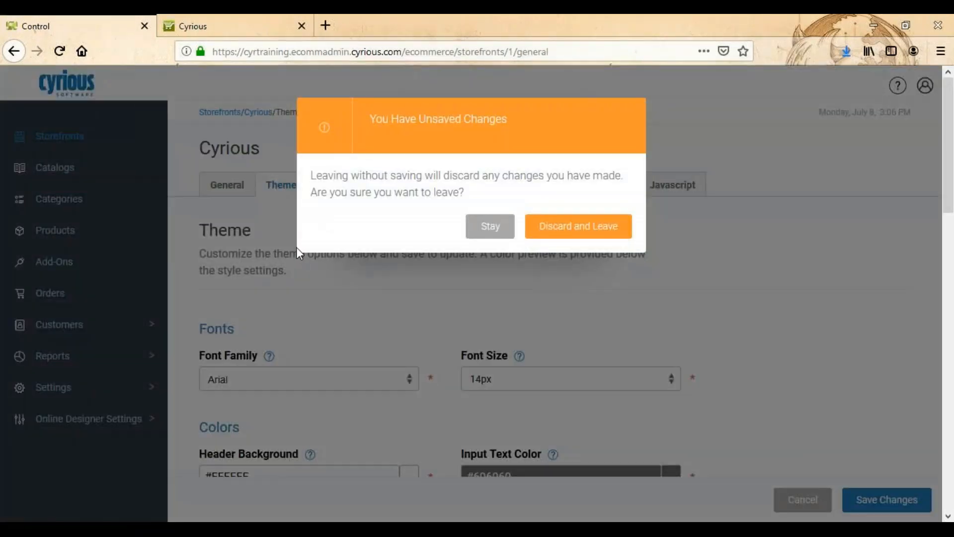
pyautogui.click(550, 234)
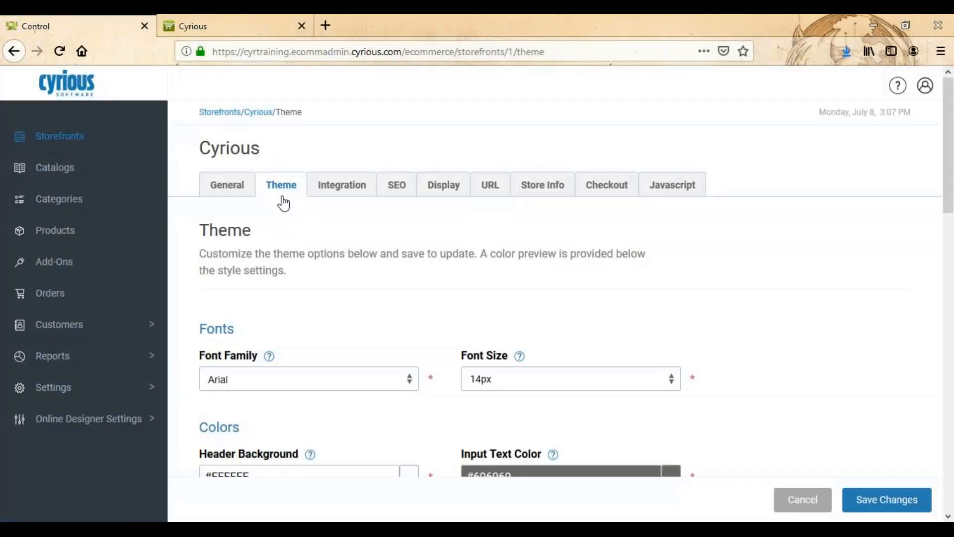
pyautogui.scroll(-2, 284, 202)
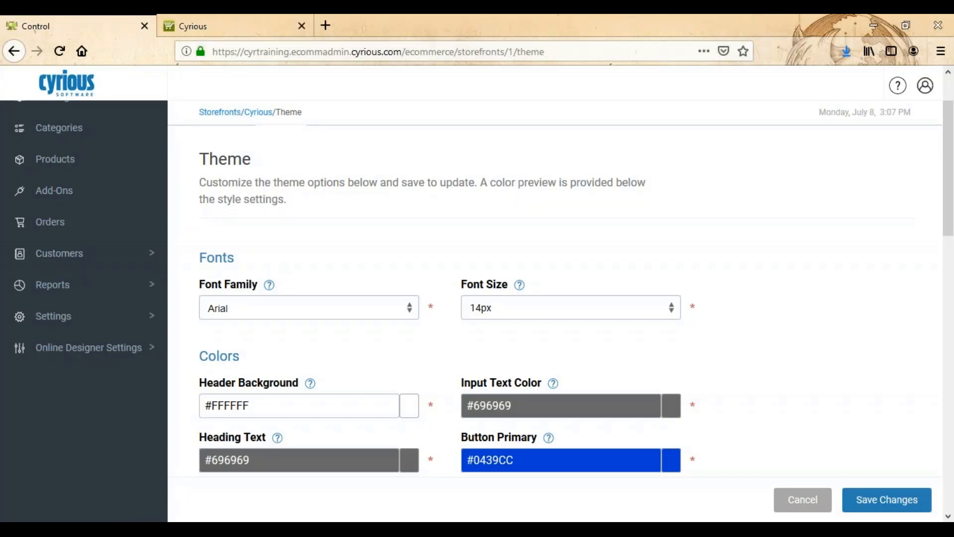
pyautogui.scroll(-2, 555, 288)
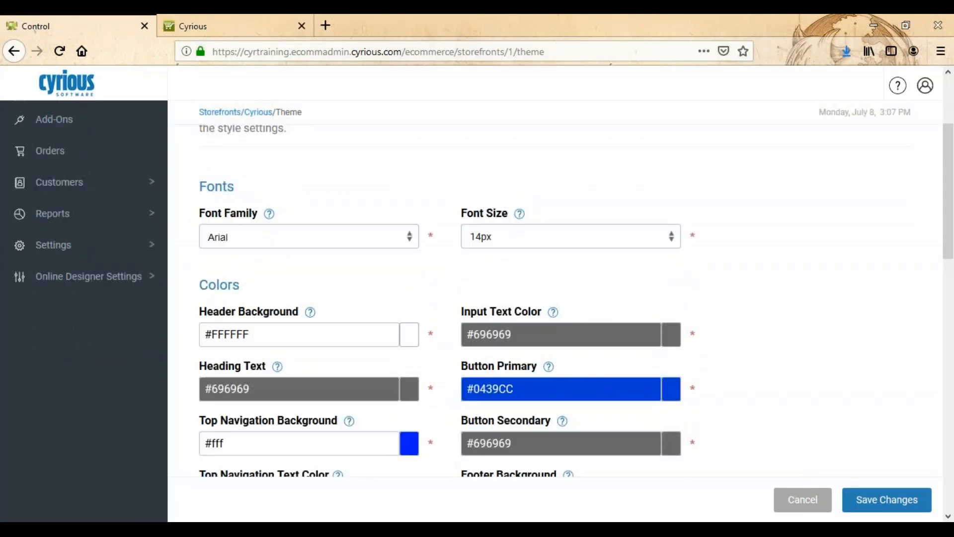
pyautogui.click(409, 239)
pyautogui.click(411, 243)
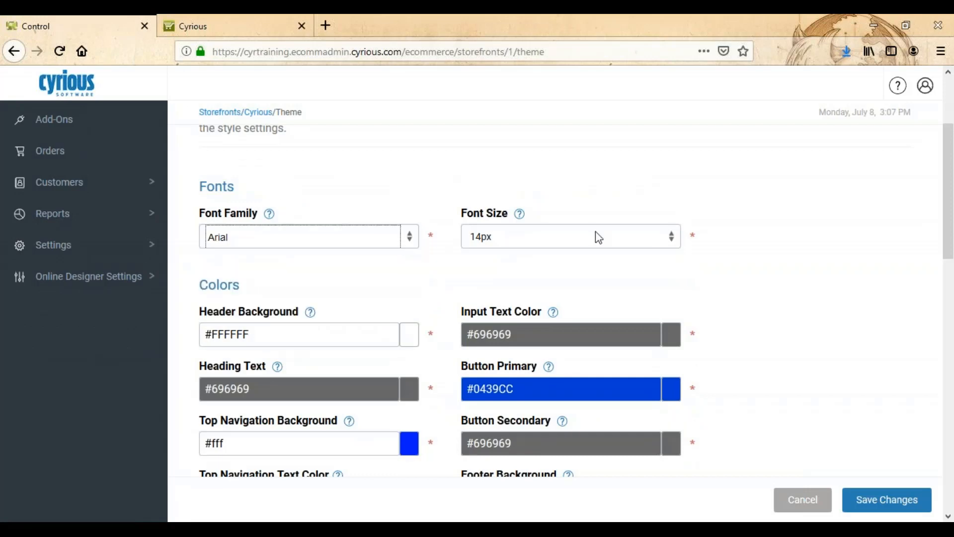
pyautogui.click(606, 241)
pyautogui.click(607, 241)
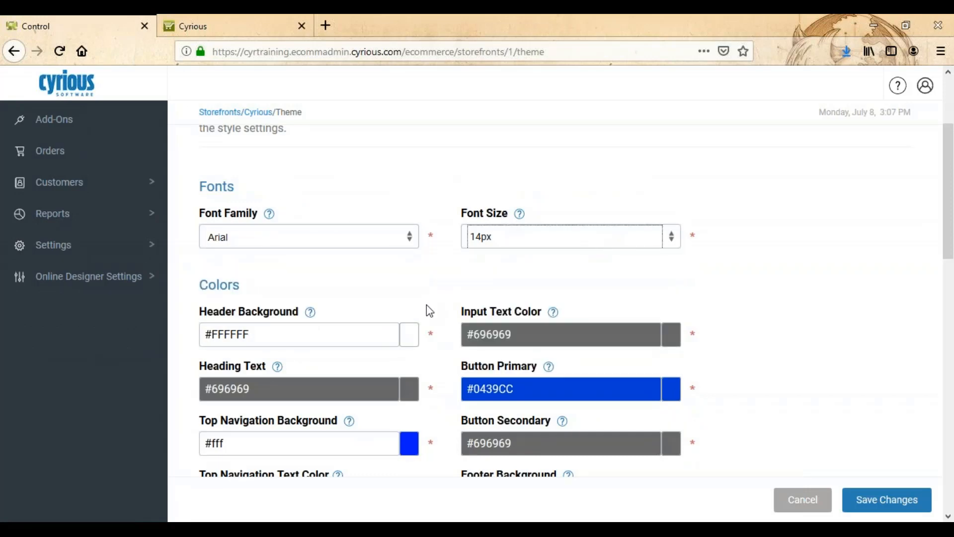
# Review the theme's color settings, footer column labels and style preview.
pyautogui.scroll(-4, 427, 305)
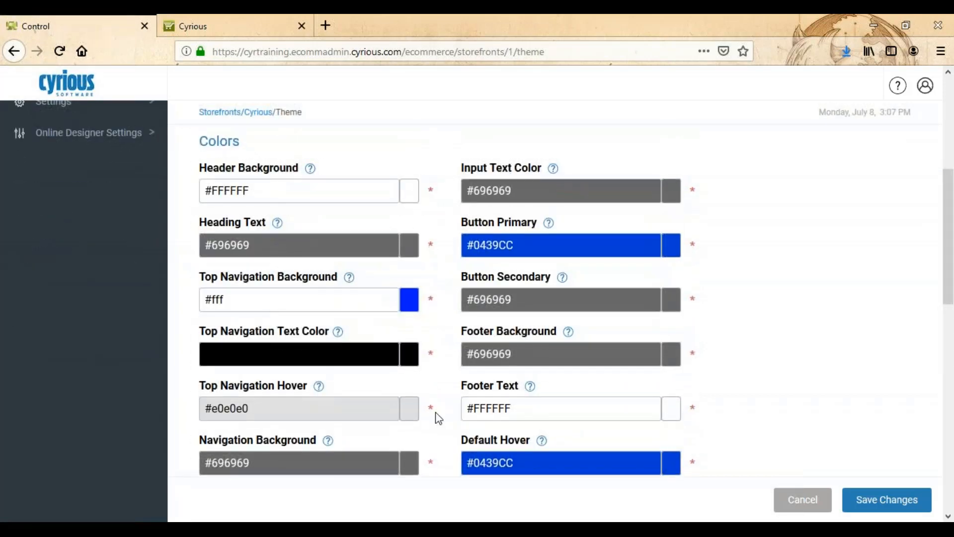
pyautogui.scroll(-2, 436, 417)
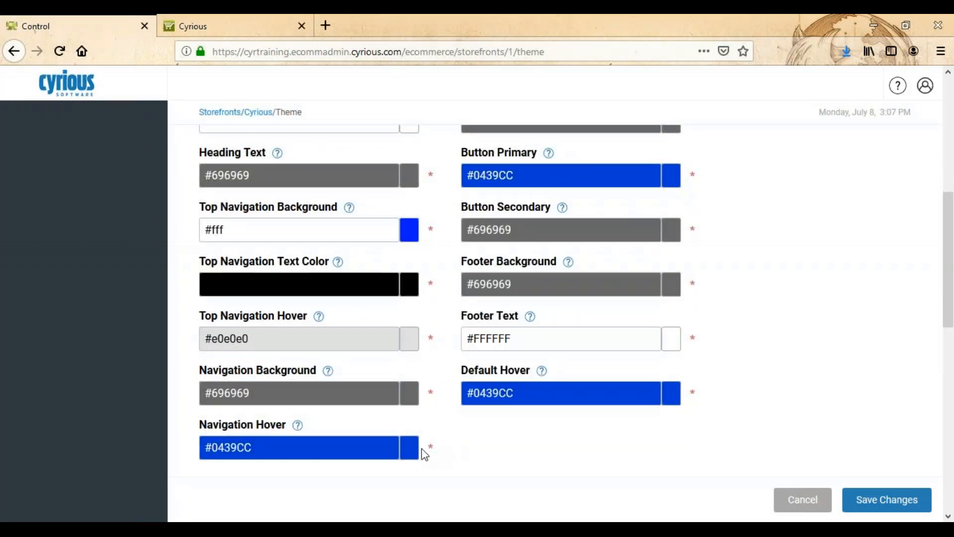
pyautogui.scroll(-2, 422, 448)
pyautogui.scroll(-8, 358, 431)
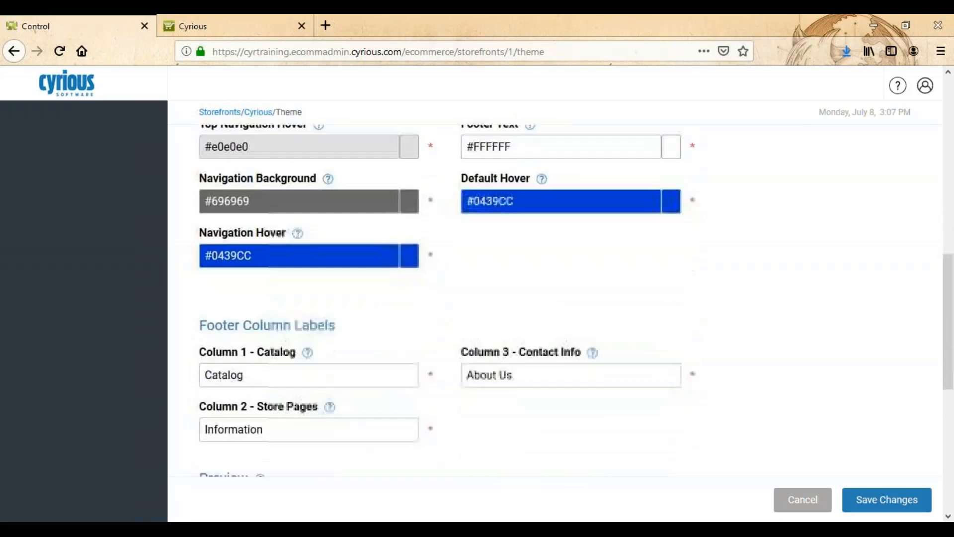
pyautogui.scroll(-6, 358, 368)
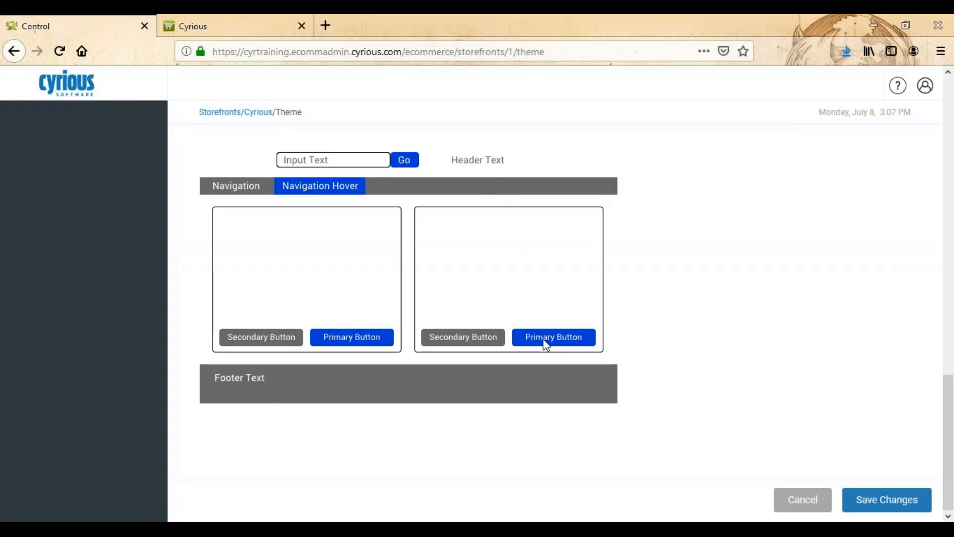
pyautogui.scroll(8, 547, 344)
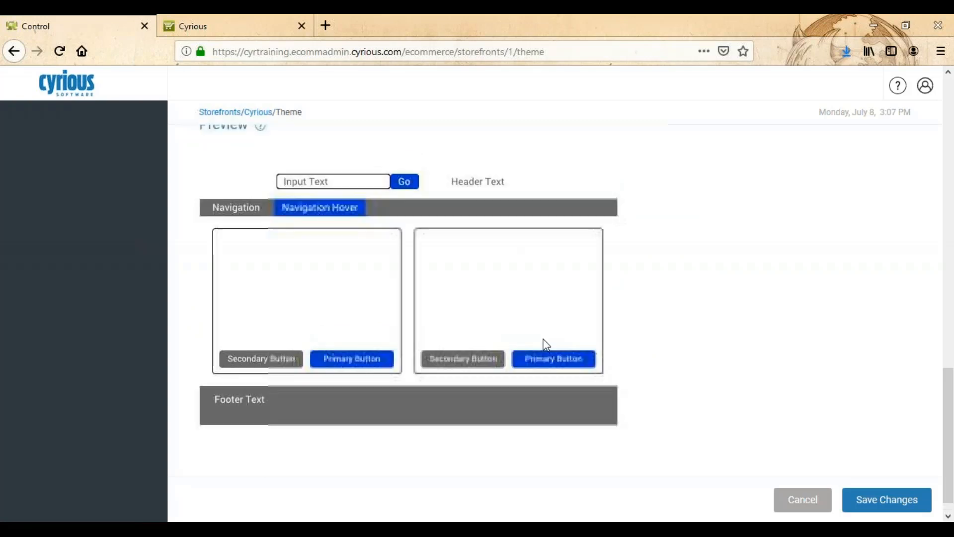
pyautogui.scroll(10, 547, 343)
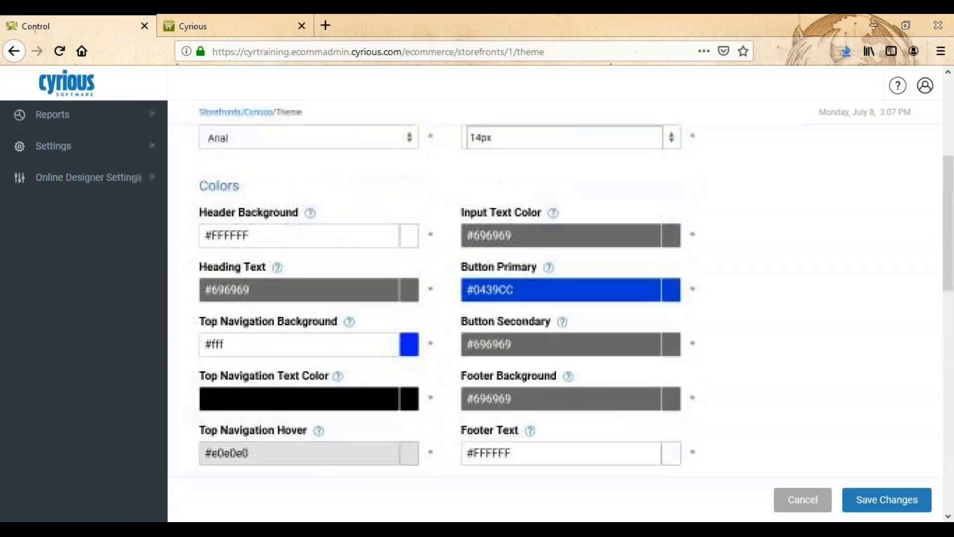
# Open the storefront's Integration settings and review Order Sync and the default order and line item stations.
pyautogui.click(343, 191)
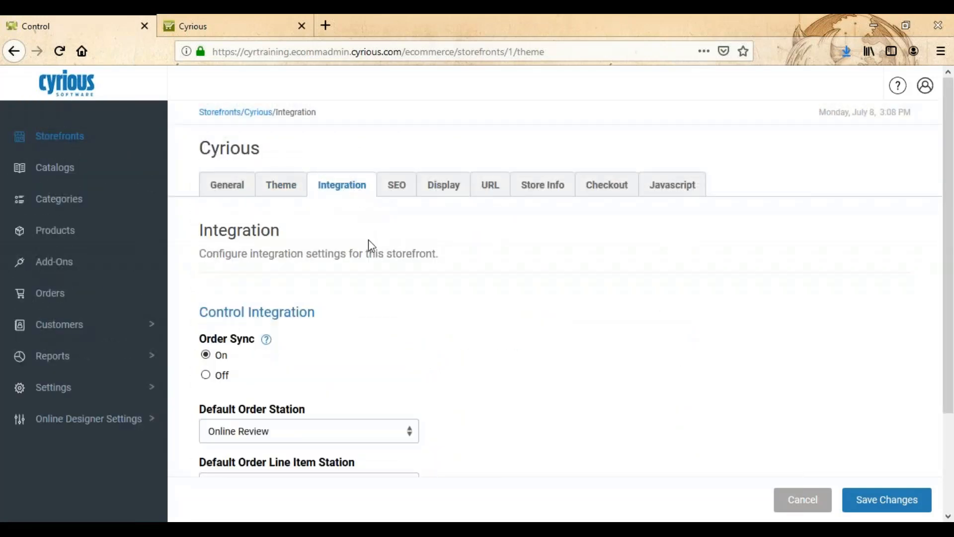
pyautogui.scroll(-3, 371, 246)
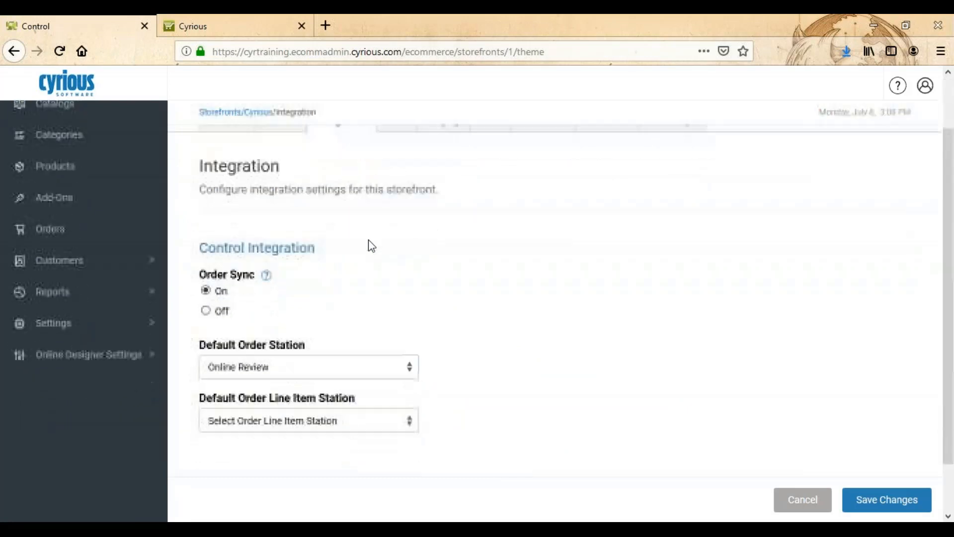
pyautogui.scroll(3, 372, 246)
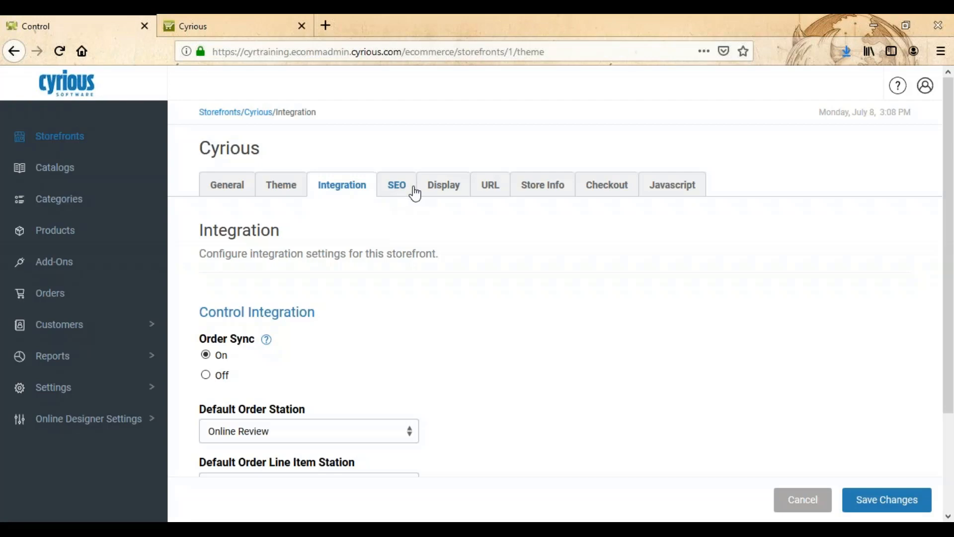
# Open the storefront's Display settings and review the Default Product Image, Content Sections choices and HTML Content field.
pyautogui.click(445, 194)
pyautogui.scroll(-5, 442, 283)
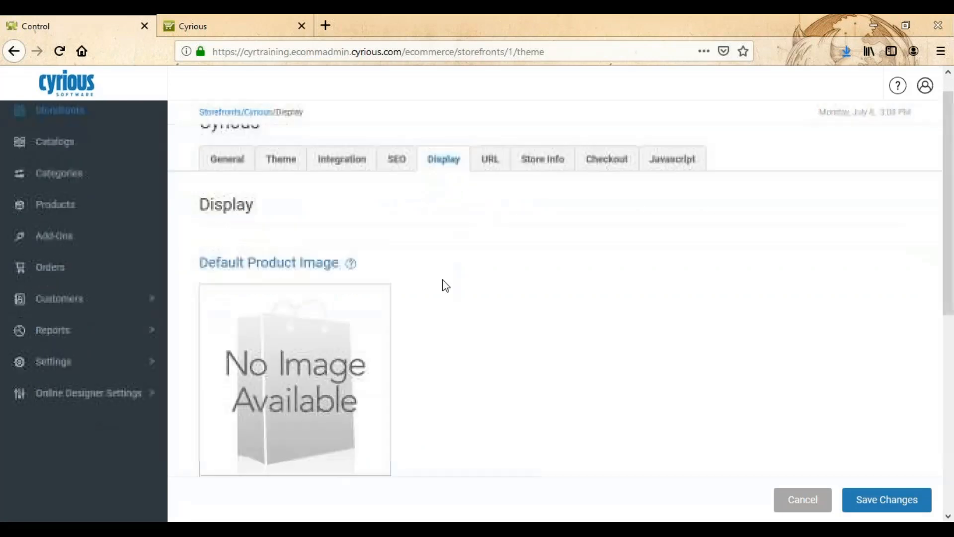
pyautogui.scroll(-3, 437, 273)
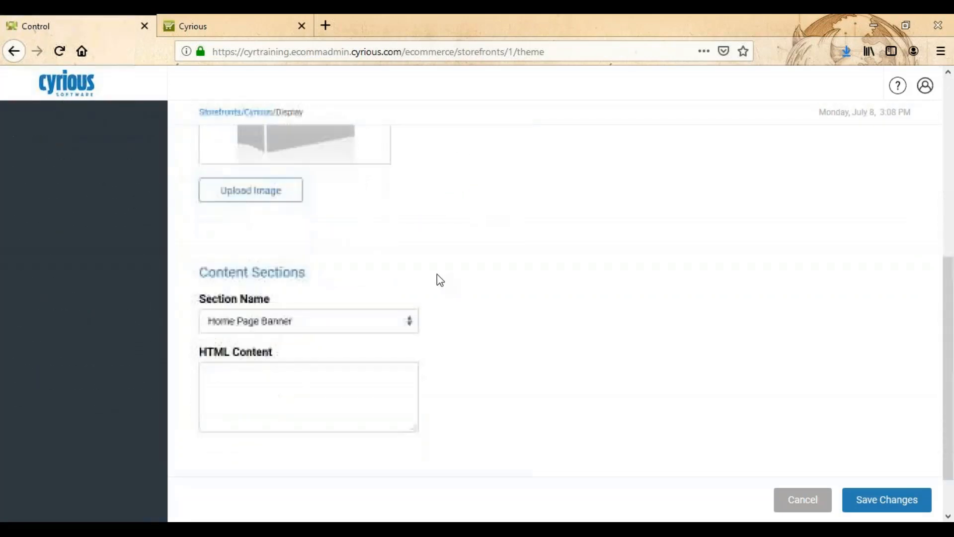
pyautogui.click(410, 265)
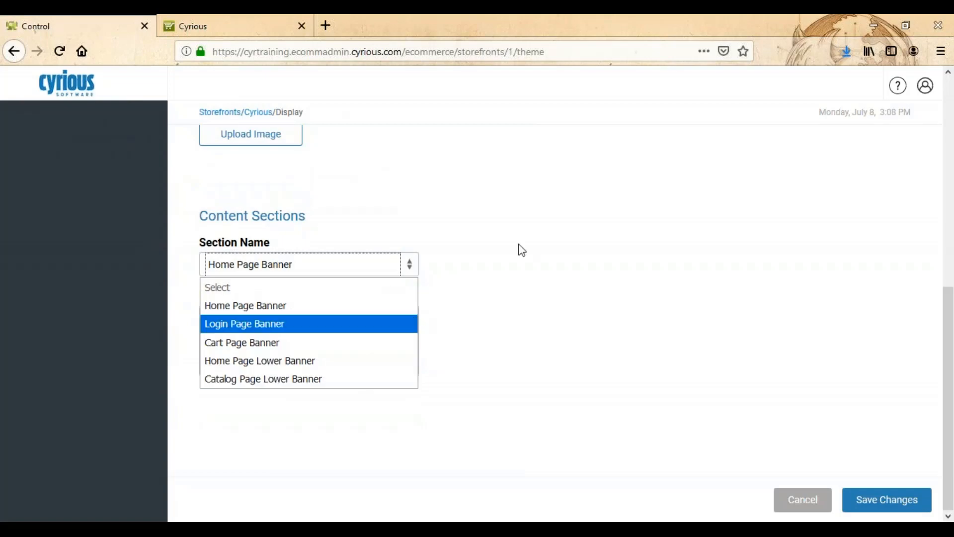
pyautogui.click(532, 236)
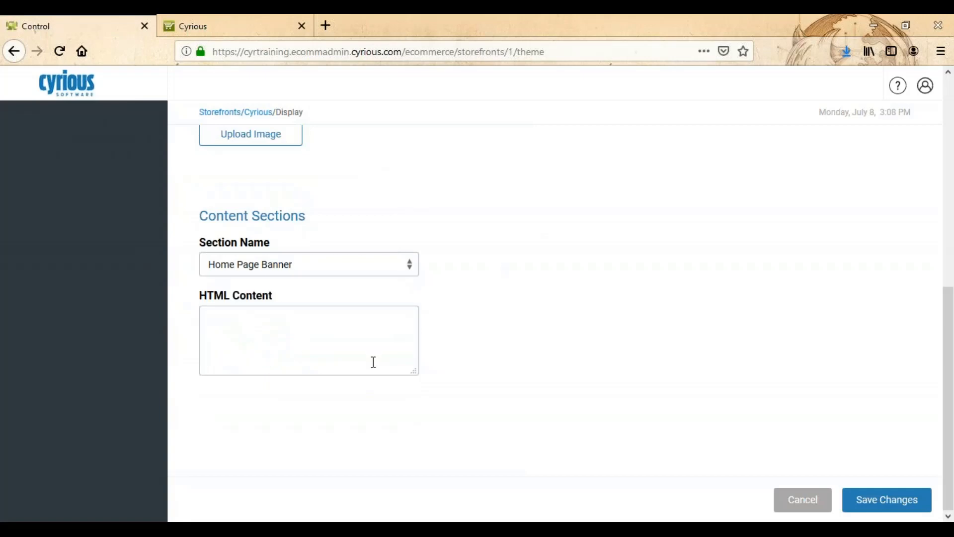
pyautogui.click(326, 337)
pyautogui.click(325, 334)
# Read the storefront's URL settings and the SSL certificate requirement for custom URLs, and open the Store Info pages list.
pyautogui.scroll(3, 318, 342)
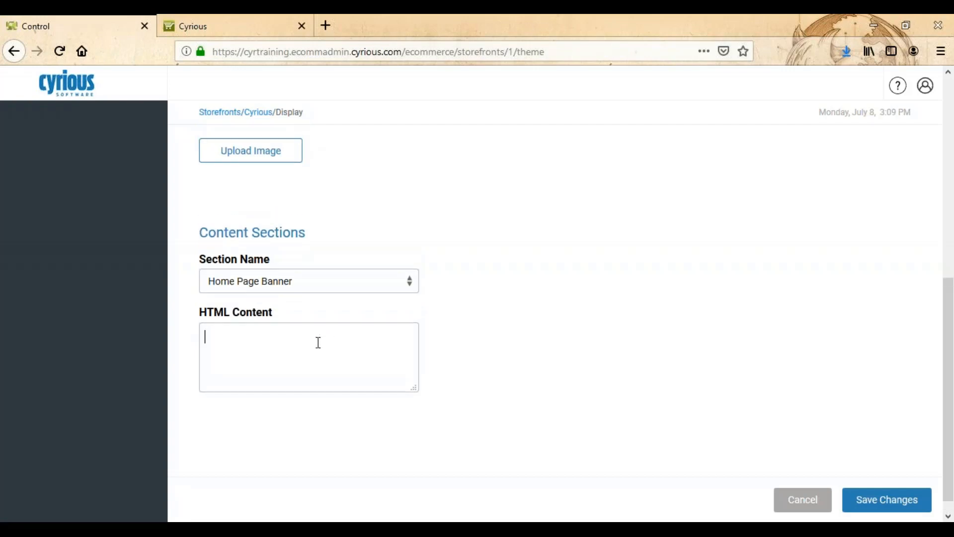
pyautogui.scroll(2, 469, 358)
pyautogui.scroll(5, 469, 359)
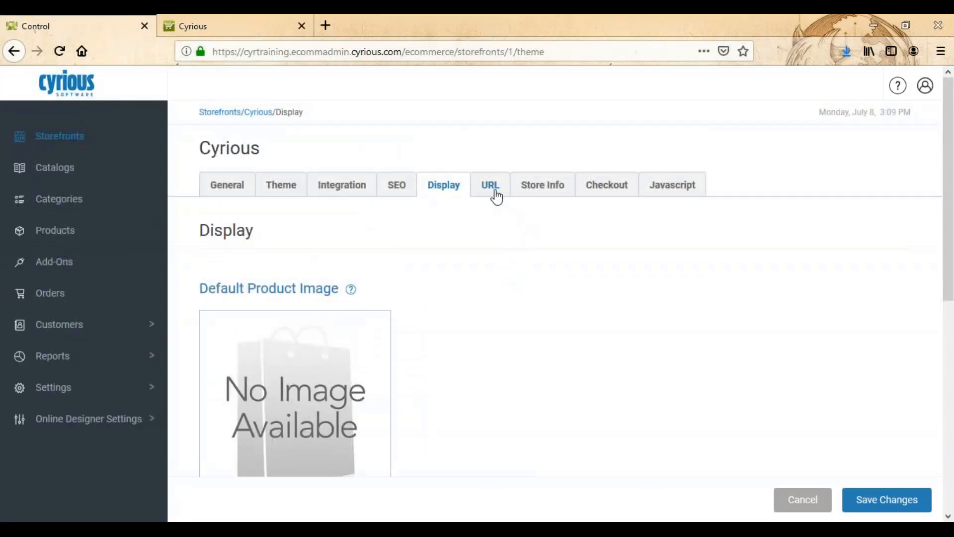
pyautogui.click(496, 195)
pyautogui.click(497, 231)
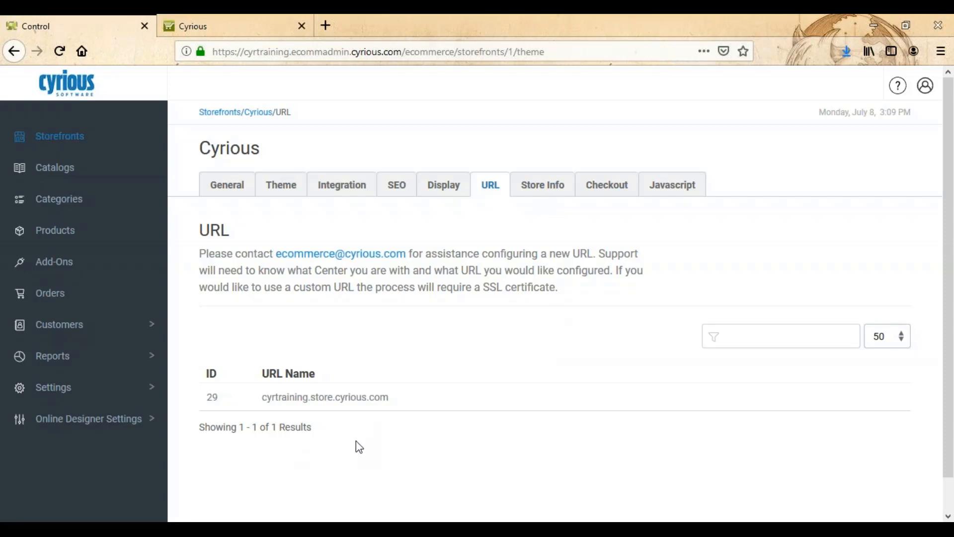
pyautogui.moveTo(483, 287); pyautogui.dragTo(556, 288)
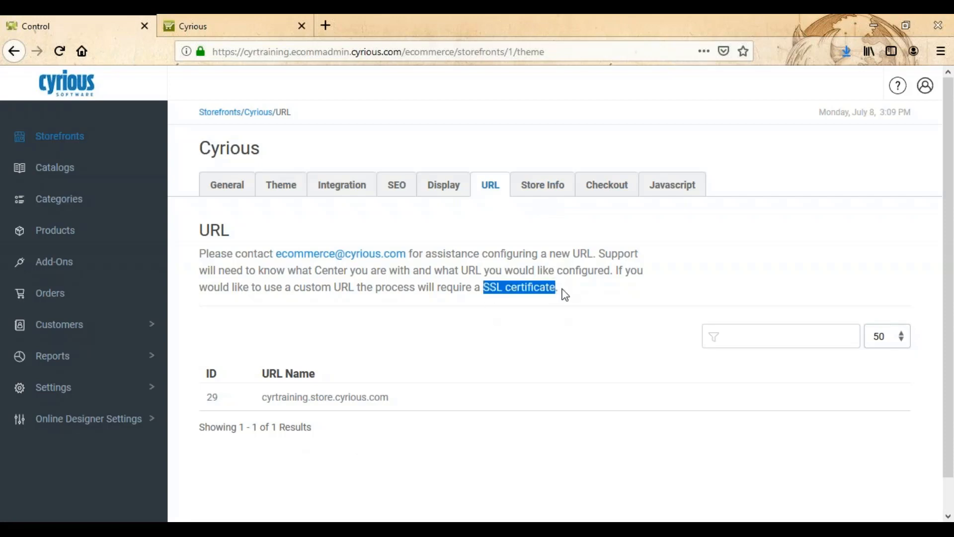
pyautogui.click(564, 294)
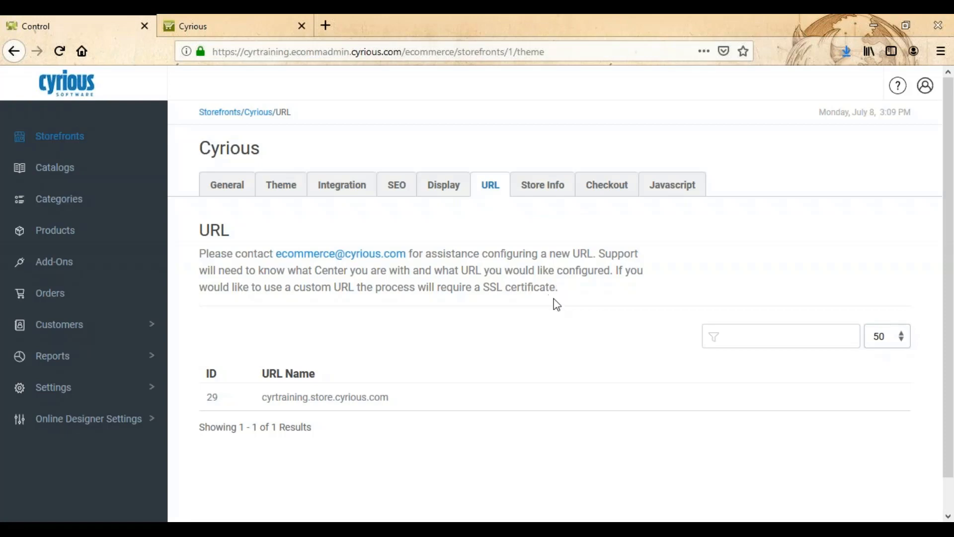
pyautogui.click(534, 188)
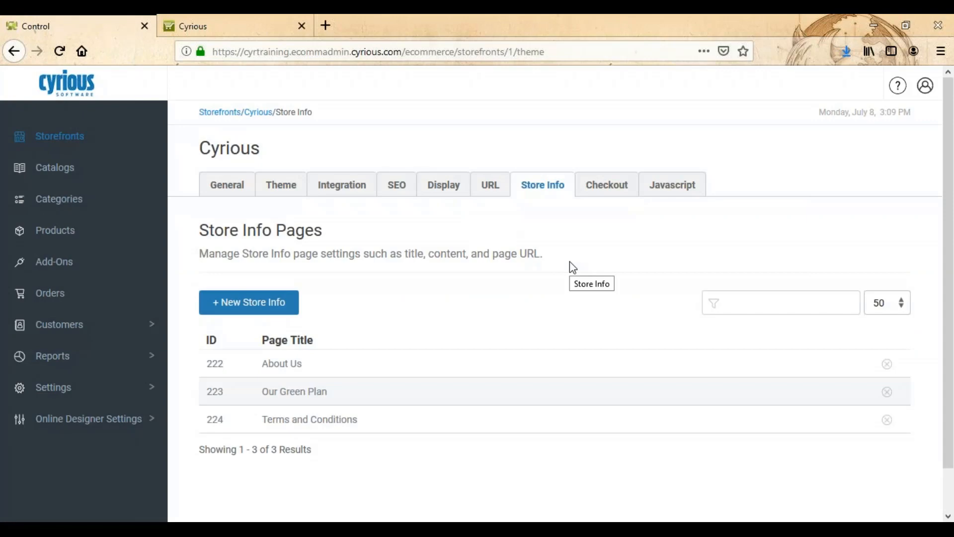
# Open the Checkout settings and review the payment types, checkout options, supported credit card types and additional terms.
pyautogui.click(622, 194)
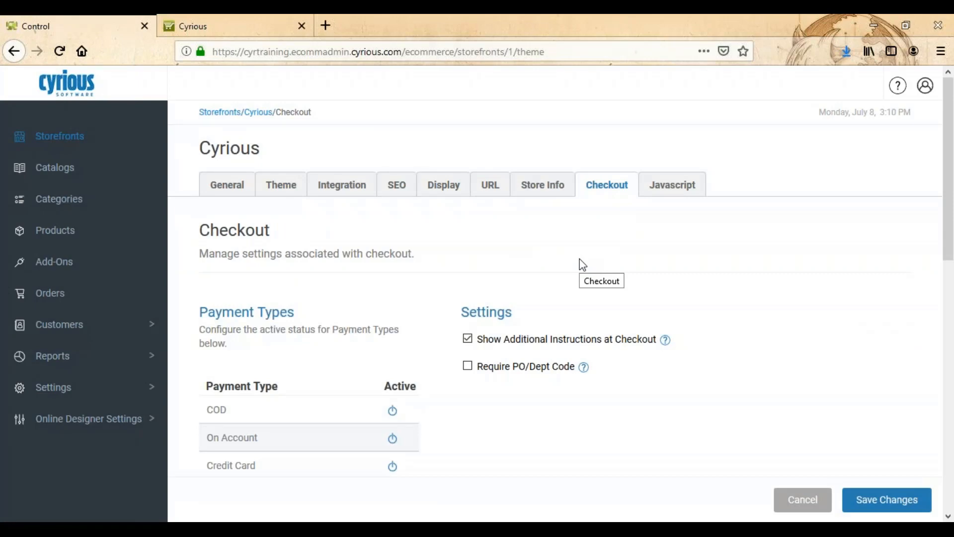
pyautogui.scroll(-3, 580, 264)
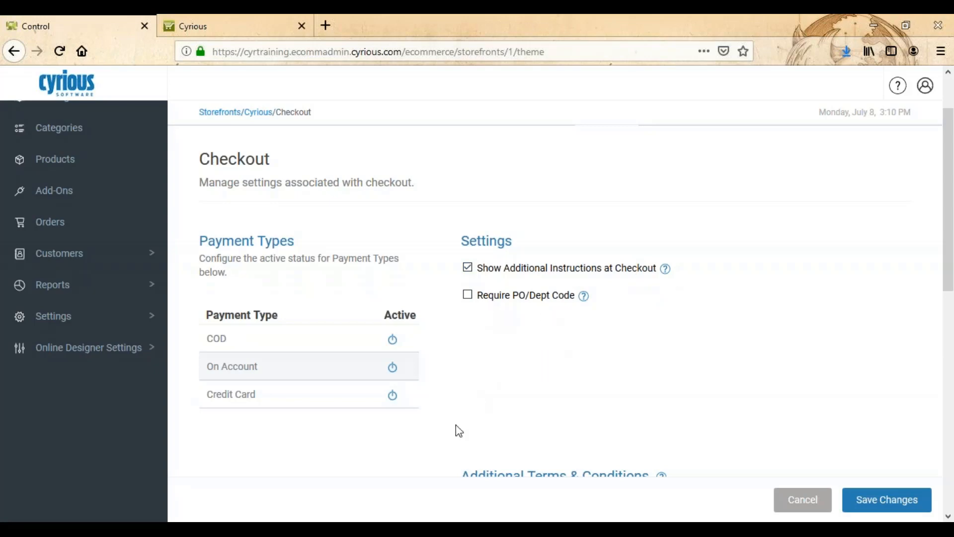
pyautogui.scroll(-5, 456, 428)
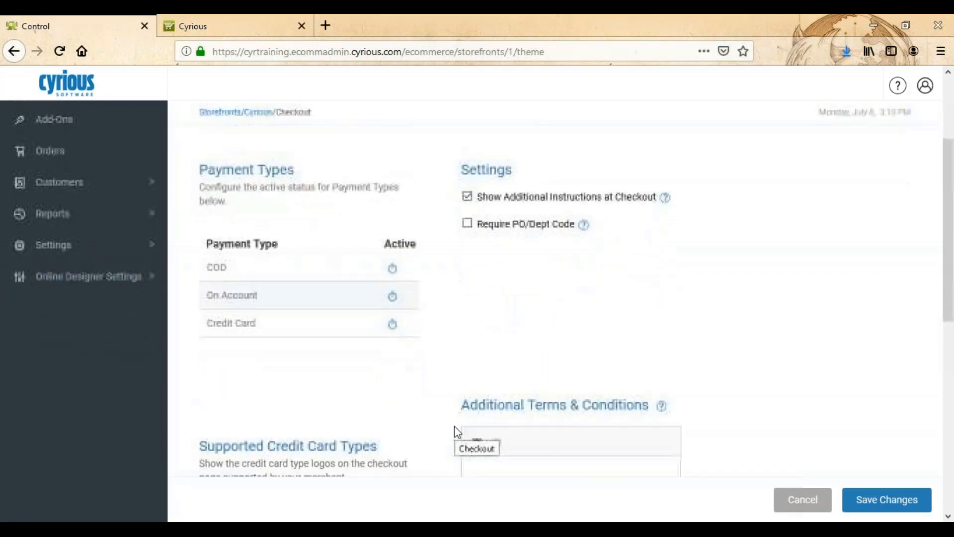
pyautogui.scroll(-3, 455, 427)
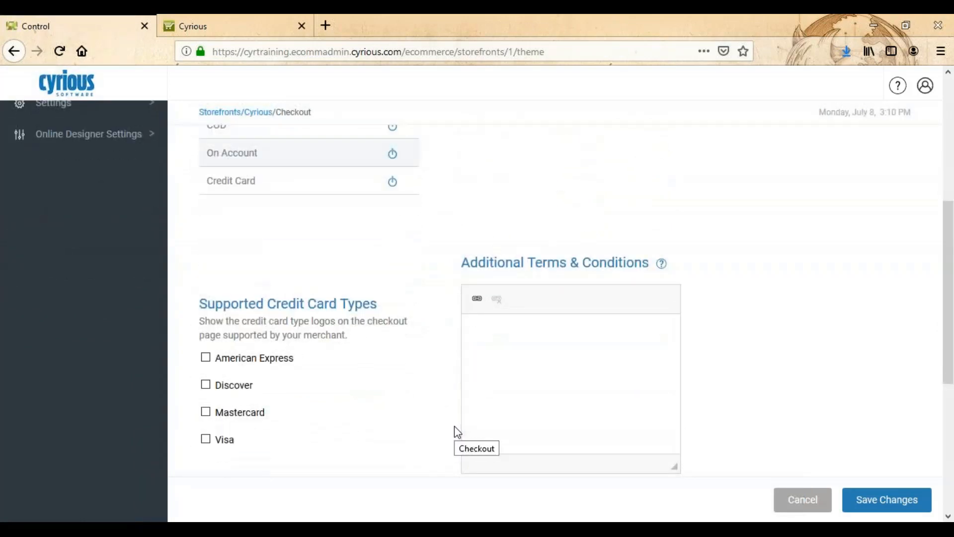
pyautogui.scroll(-3, 455, 427)
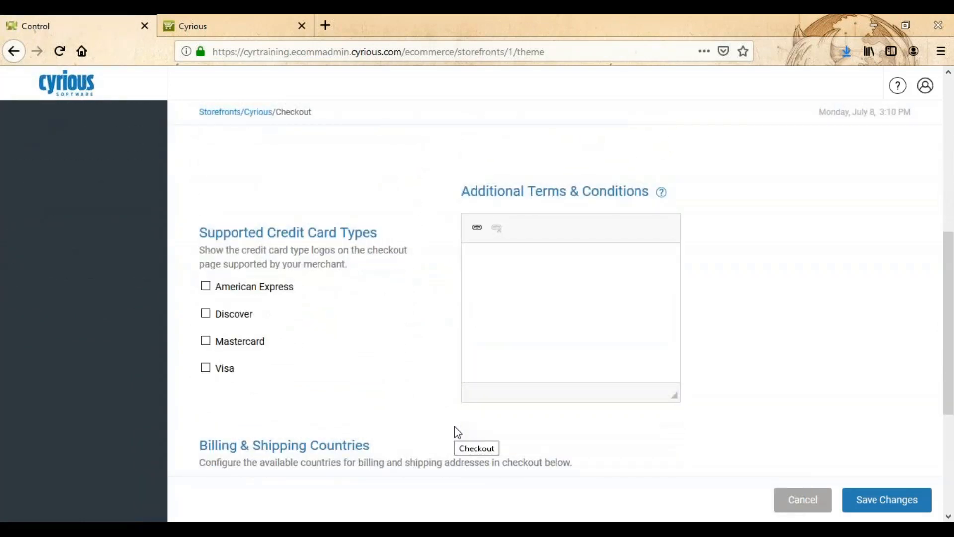
pyautogui.scroll(-2, 454, 426)
pyautogui.scroll(2, 454, 426)
# Examine which countries are available for billing and shipping addresses in the Checkout settings.
pyautogui.scroll(-5, 315, 319)
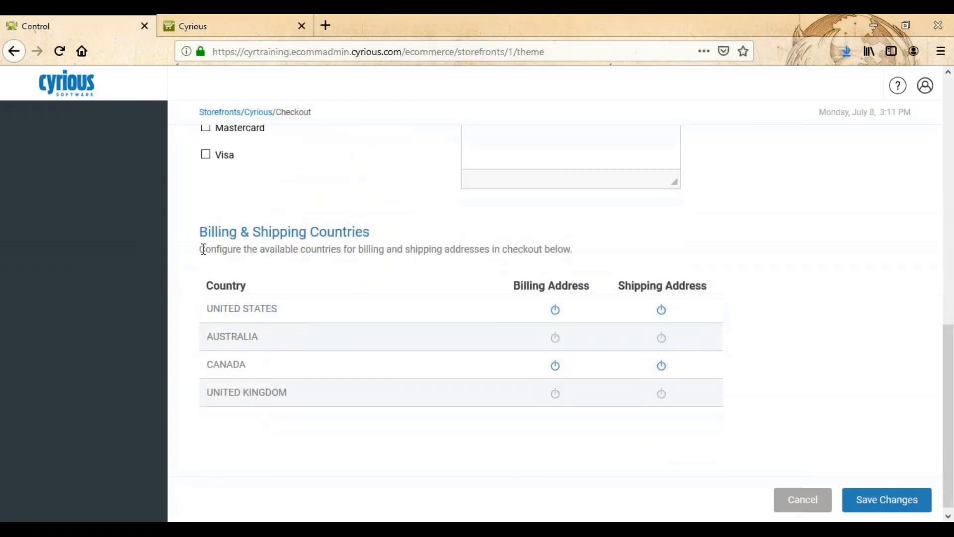
pyautogui.moveTo(200, 231); pyautogui.dragTo(391, 230)
pyautogui.click(382, 214)
pyautogui.scroll(2, 752, 444)
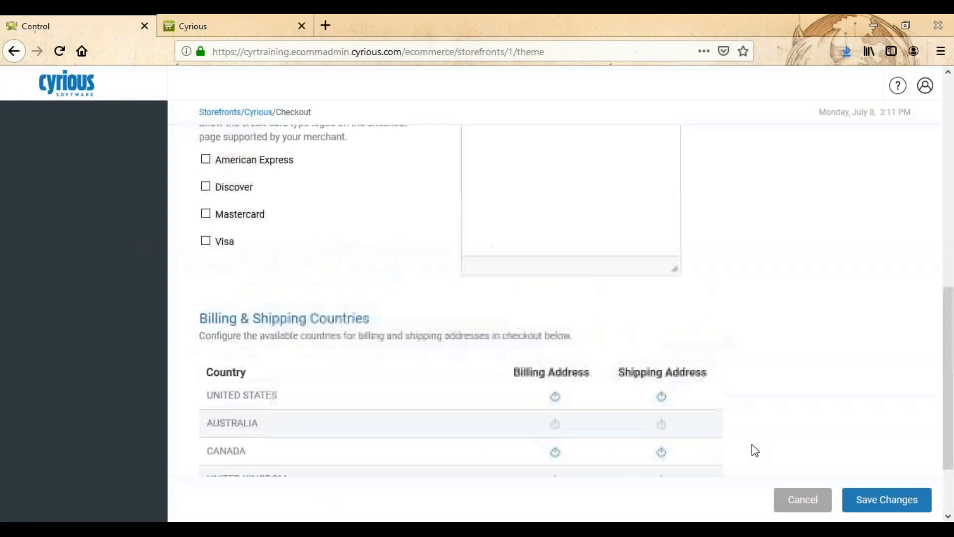
# Open the storefront's Javascript settings, choosing to stay at the unsaved changes warning, and read the help for Site Wide Javascript (Top).
pyautogui.scroll(10, 753, 444)
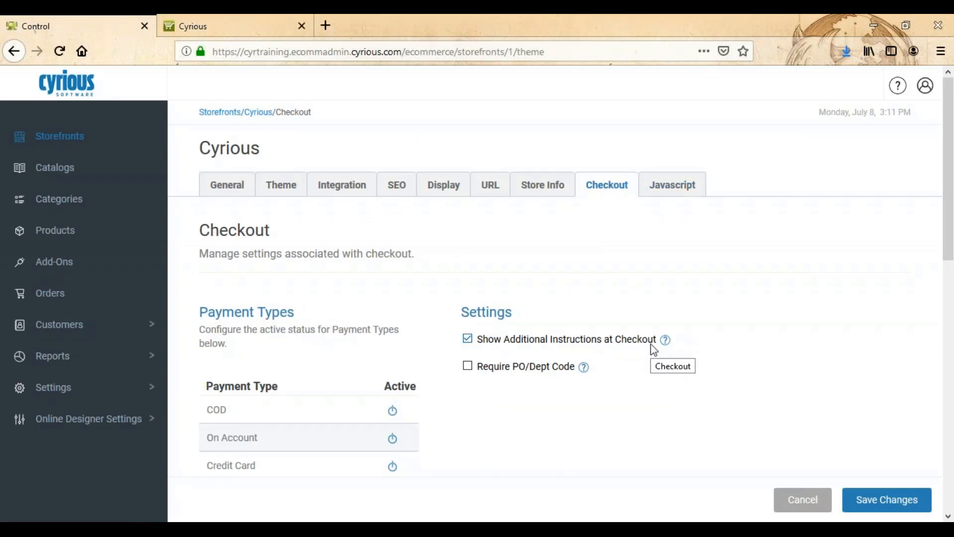
pyautogui.click(681, 197)
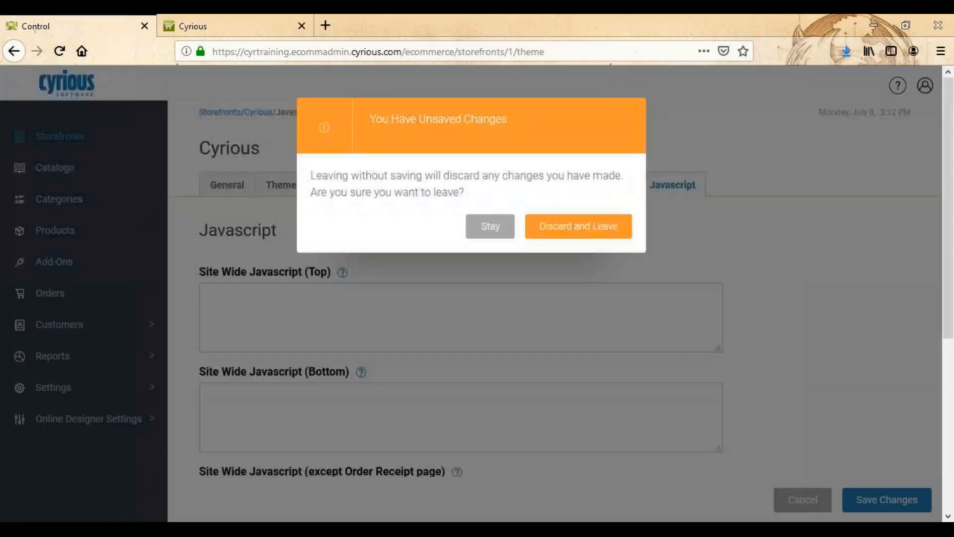
pyautogui.click(491, 226)
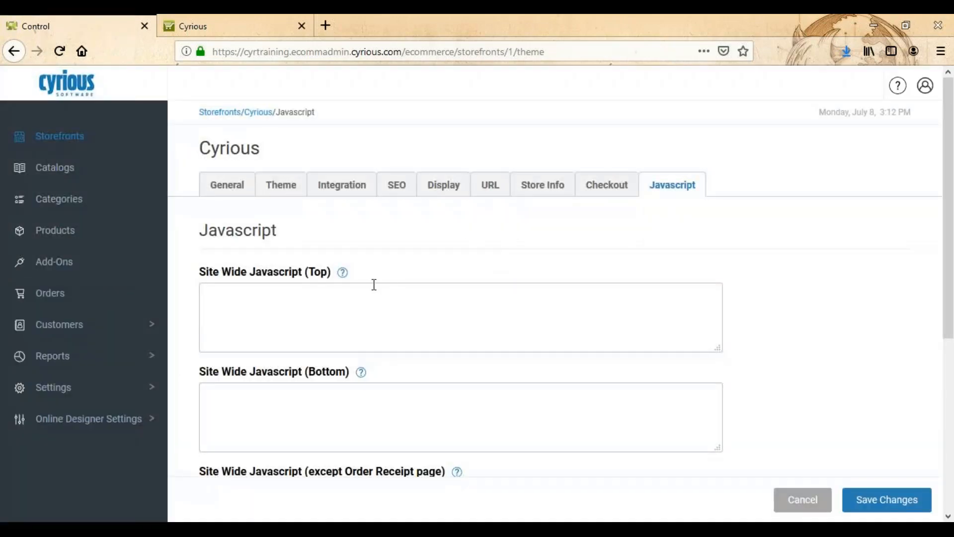
pyautogui.moveTo(345, 276)
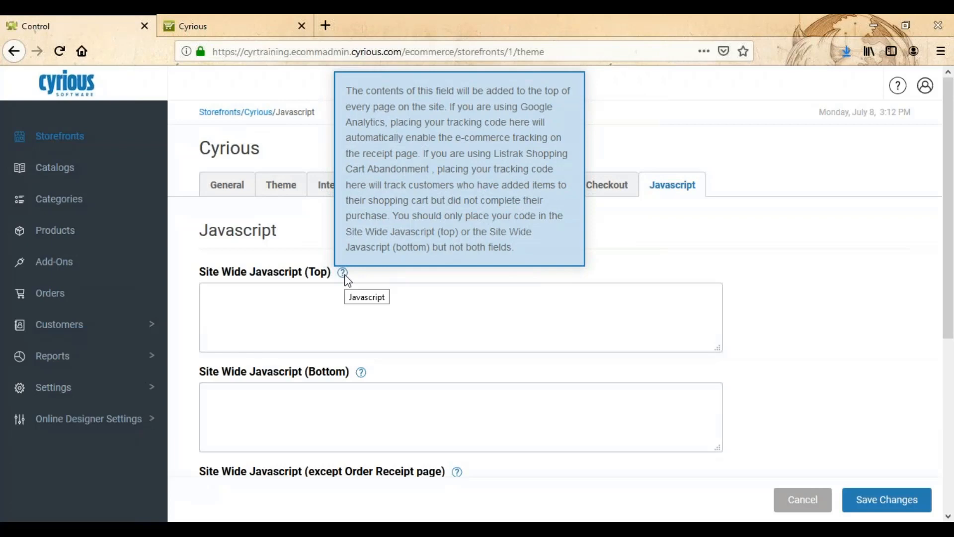